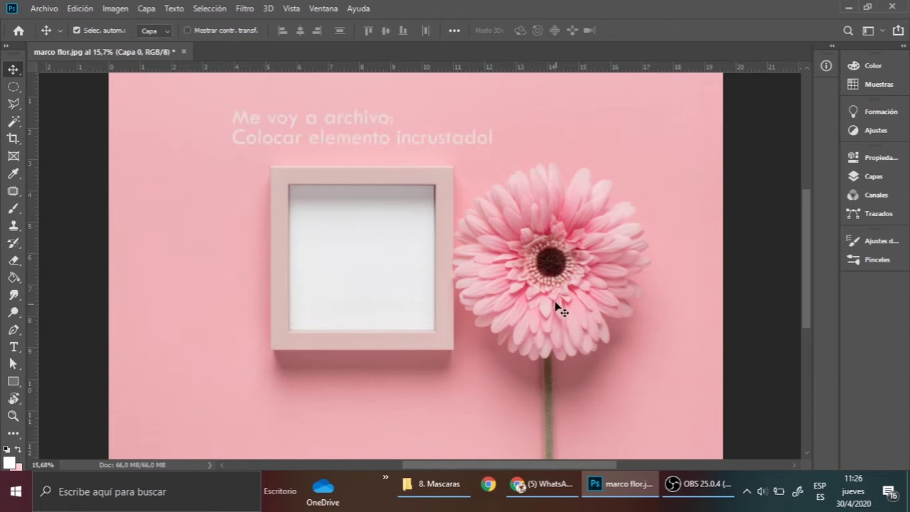
- Place the formas geometricas image as an embedded layer via Archivo > Colocar elemento incrustado
click(45, 7)
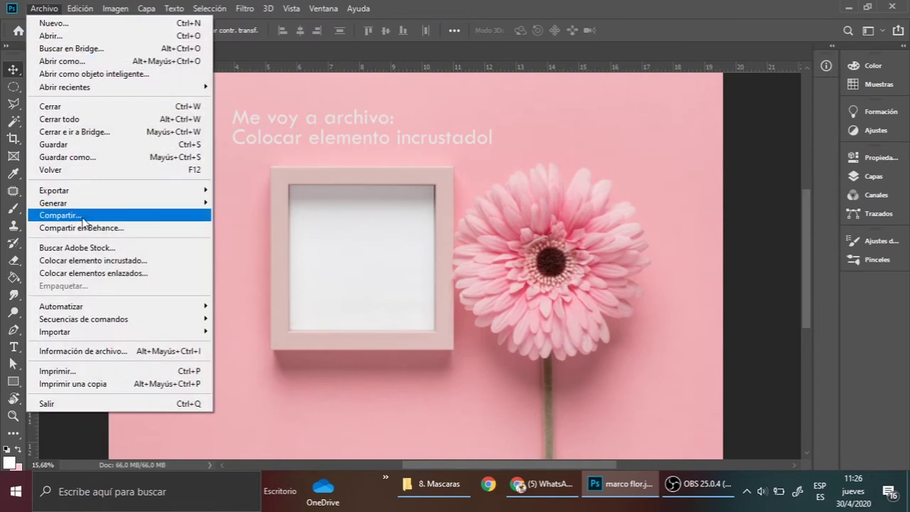
click(91, 261)
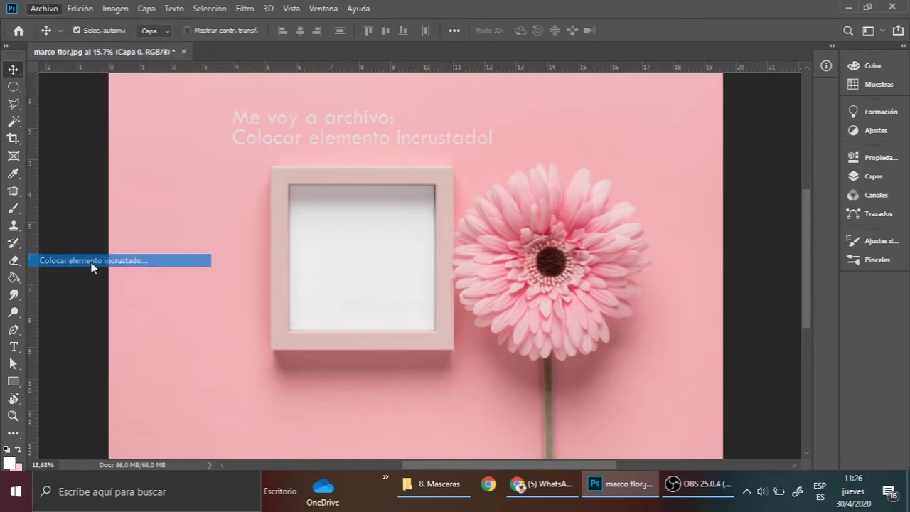
click(359, 117)
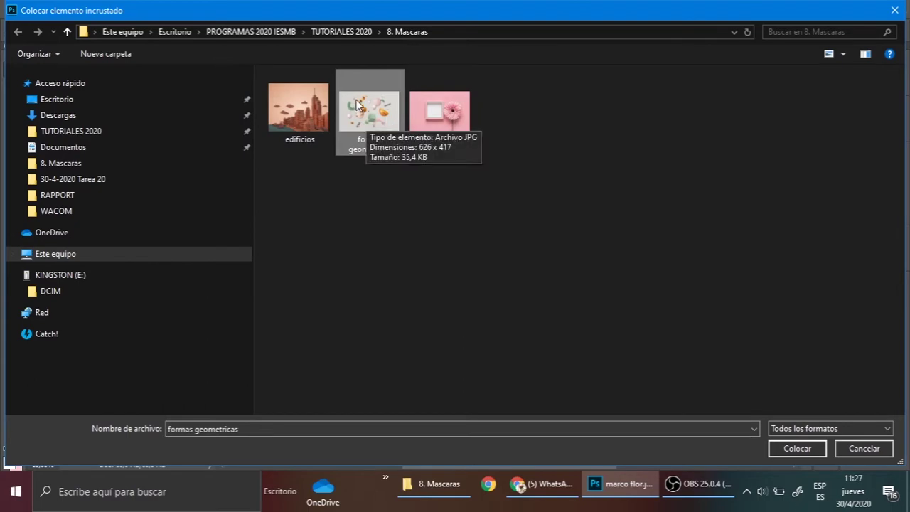
click(789, 450)
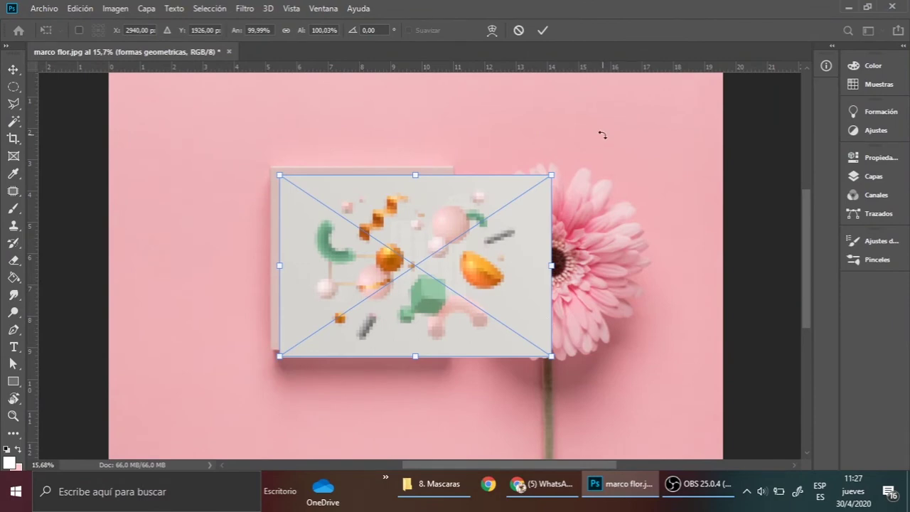
- Rotate the placed image 90°, position it over the picture frame and commit
drag(577, 168, 506, 302)
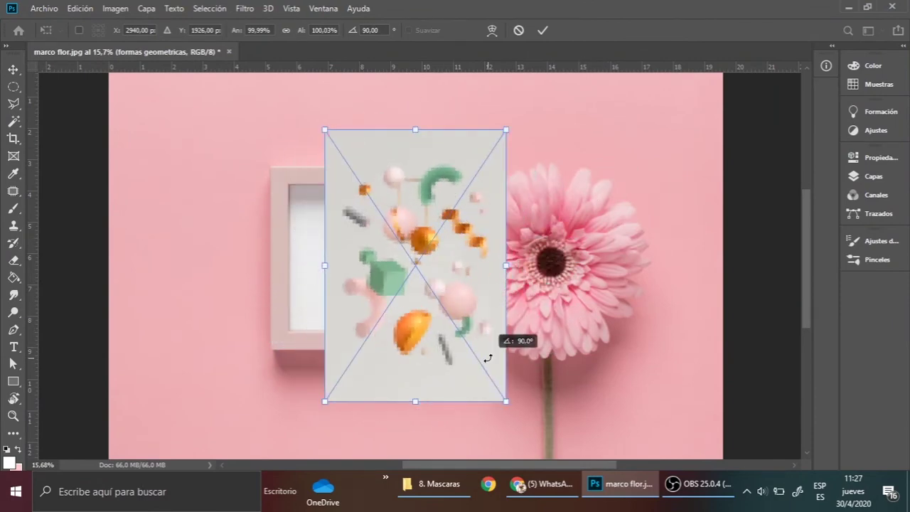
drag(428, 229, 403, 237)
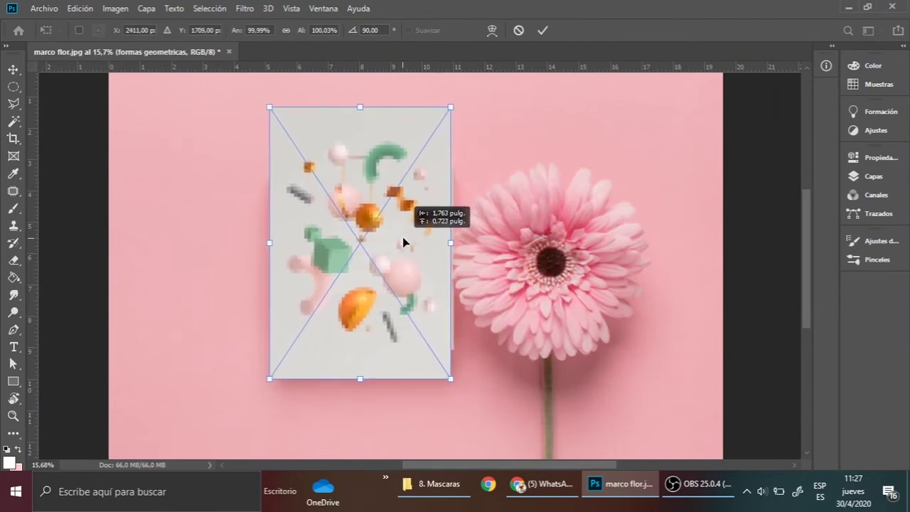
drag(426, 274, 427, 278)
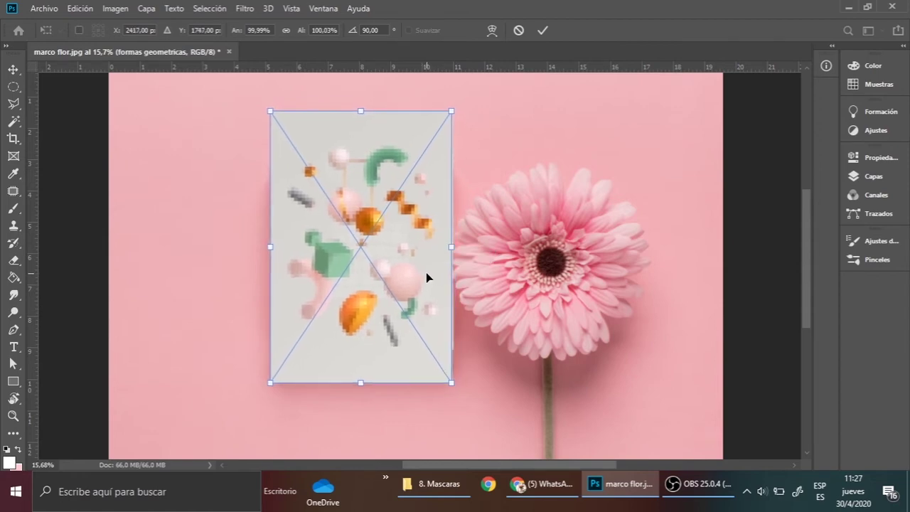
key(Return)
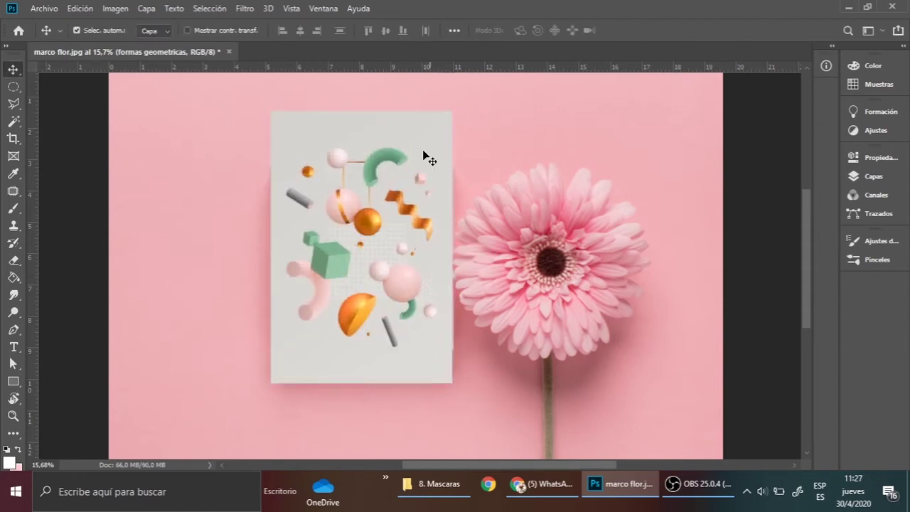
- Rasterize the formas geometricas layer in the Capas panel and hide it to reveal the empty frame
click(884, 182)
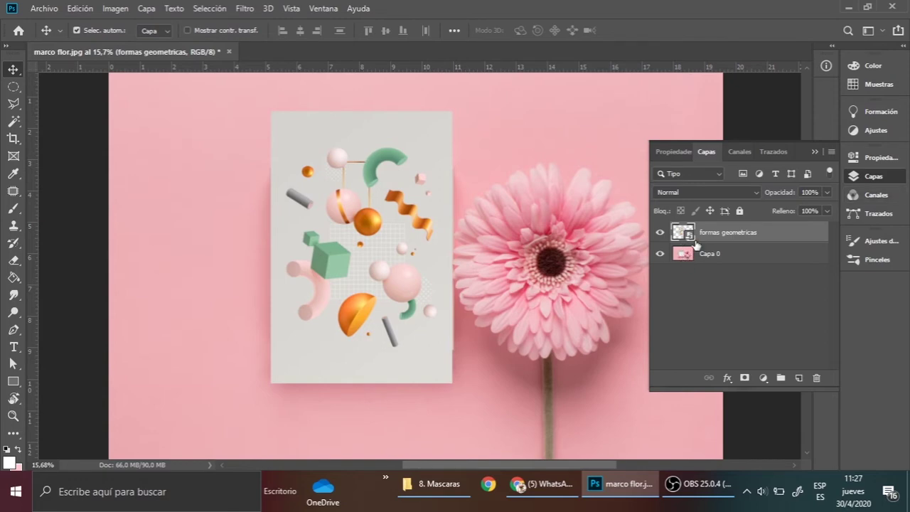
right_click(688, 240)
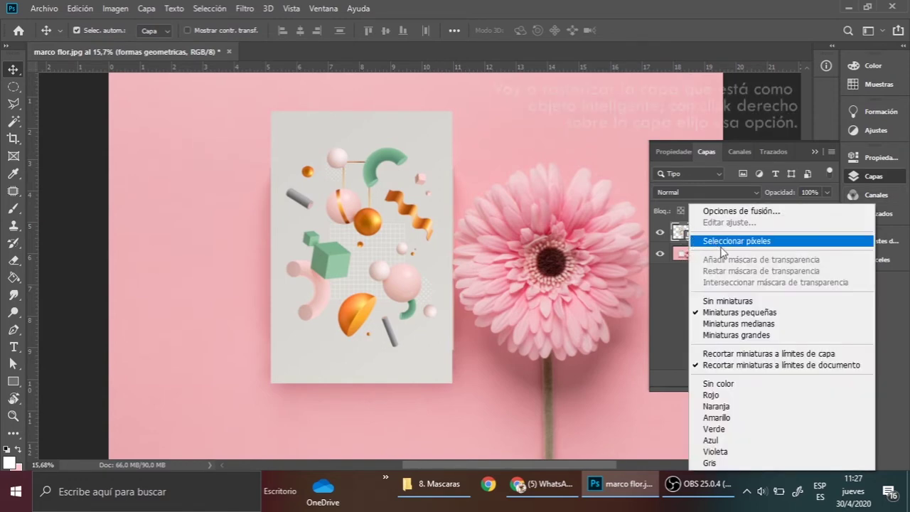
key(Escape)
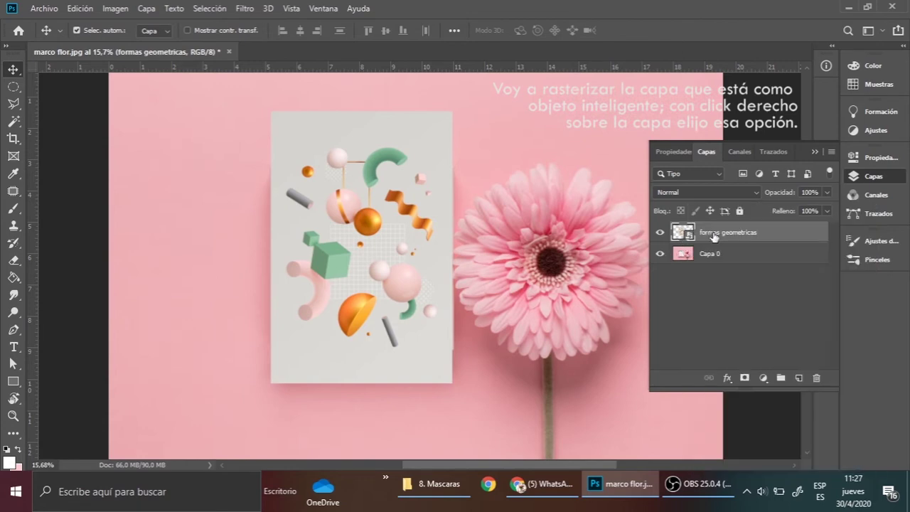
right_click(712, 235)
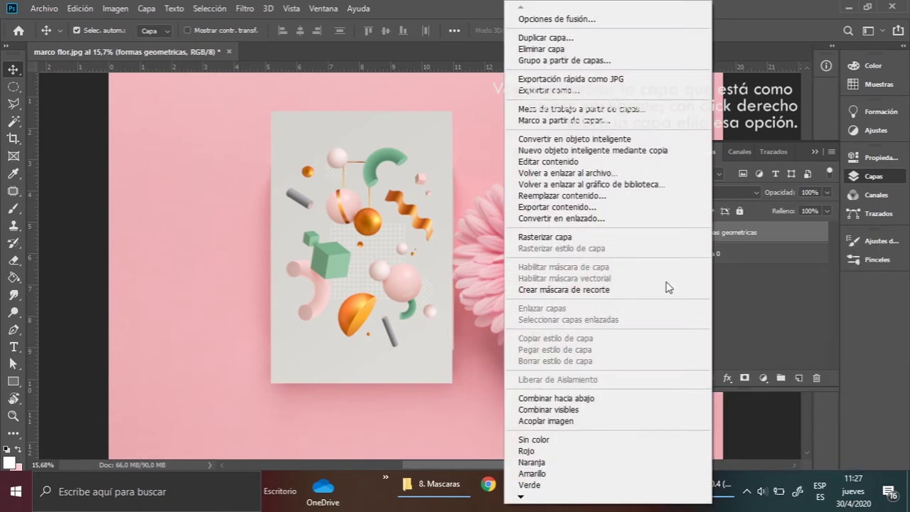
click(575, 238)
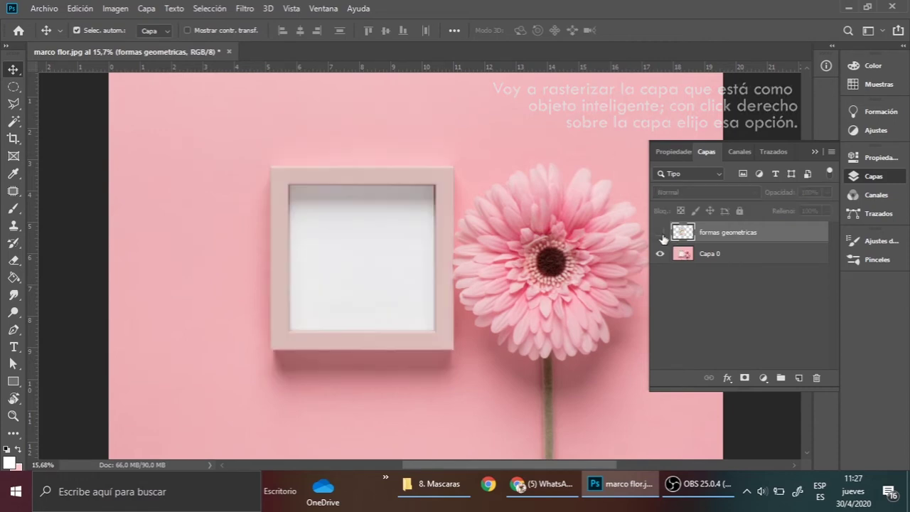
click(660, 232)
- Polygonal-Lasso the frame's four inner corners, then show the formas geometricas layer again
click(13, 104)
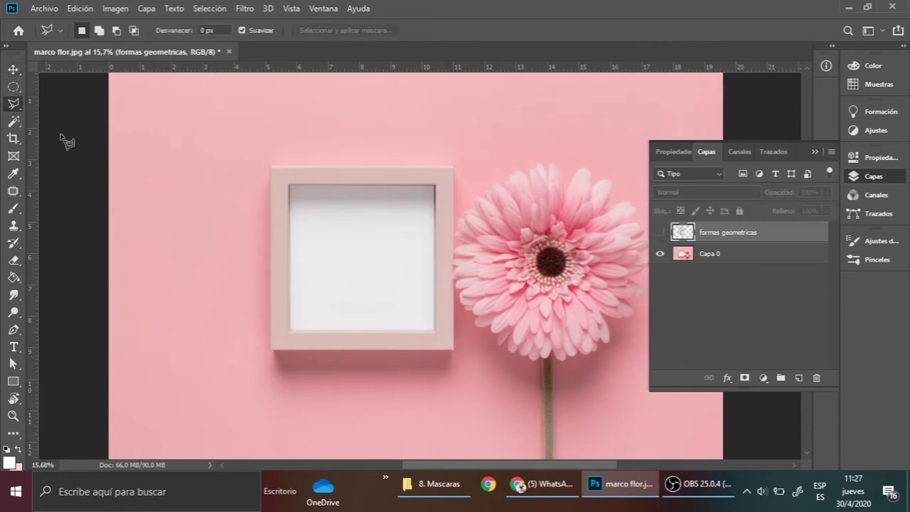
click(290, 186)
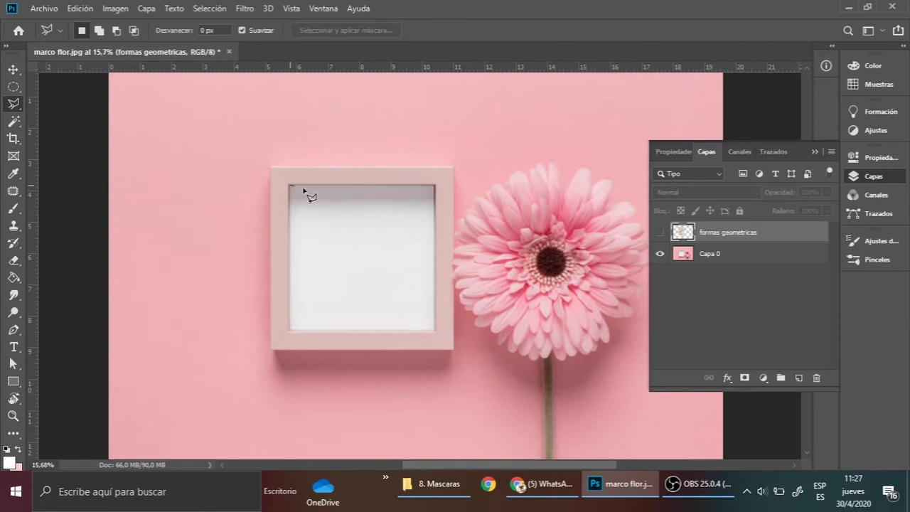
click(435, 186)
click(434, 330)
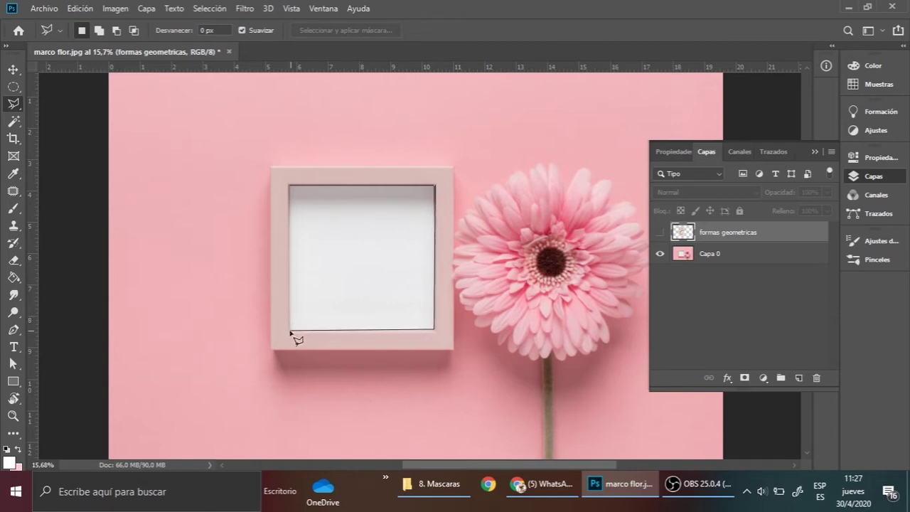
click(290, 331)
click(297, 193)
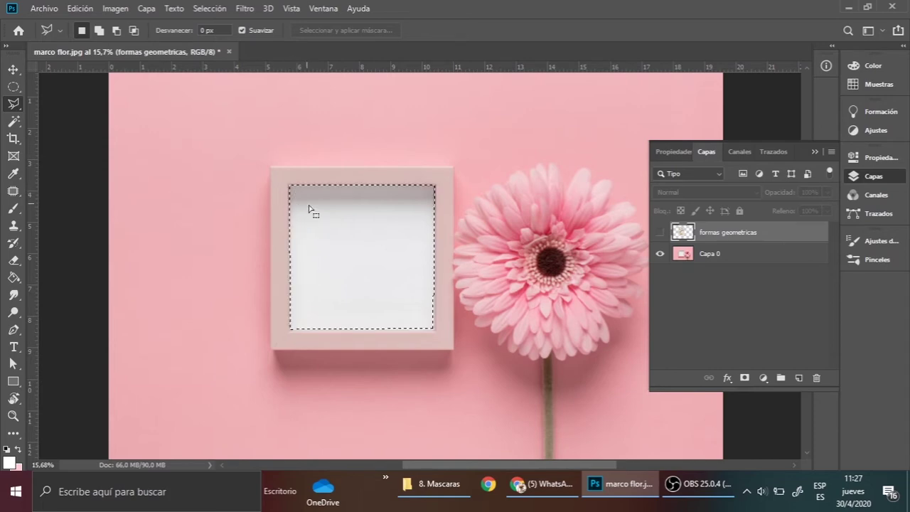
click(660, 233)
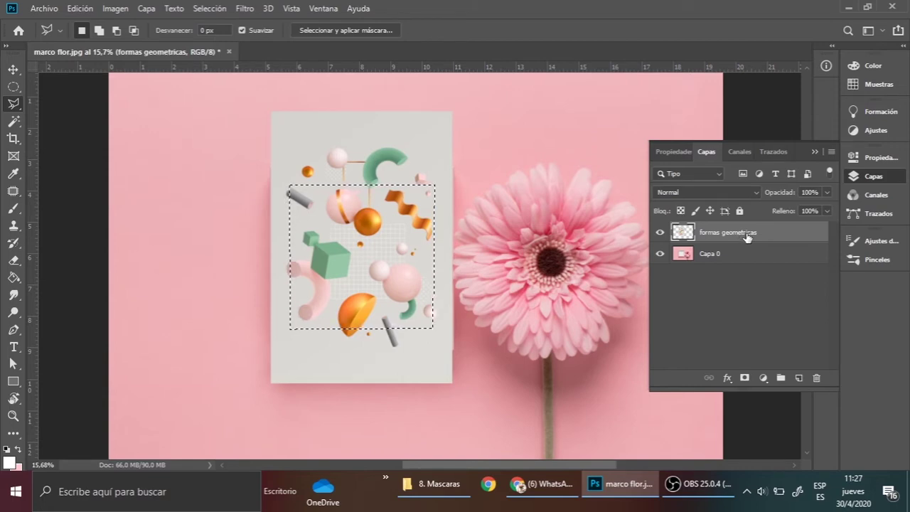
- Invert the selection with Selección > Invertir and press Delete
click(210, 8)
click(244, 61)
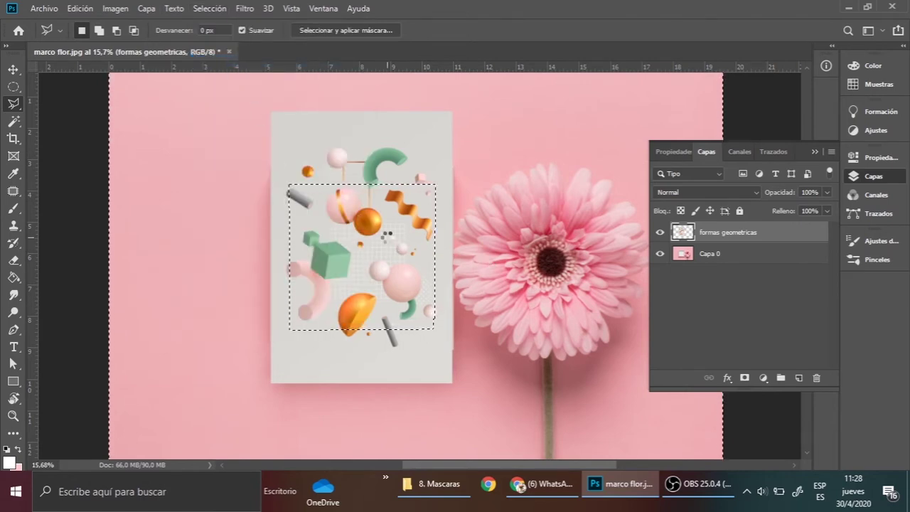
key(Delete)
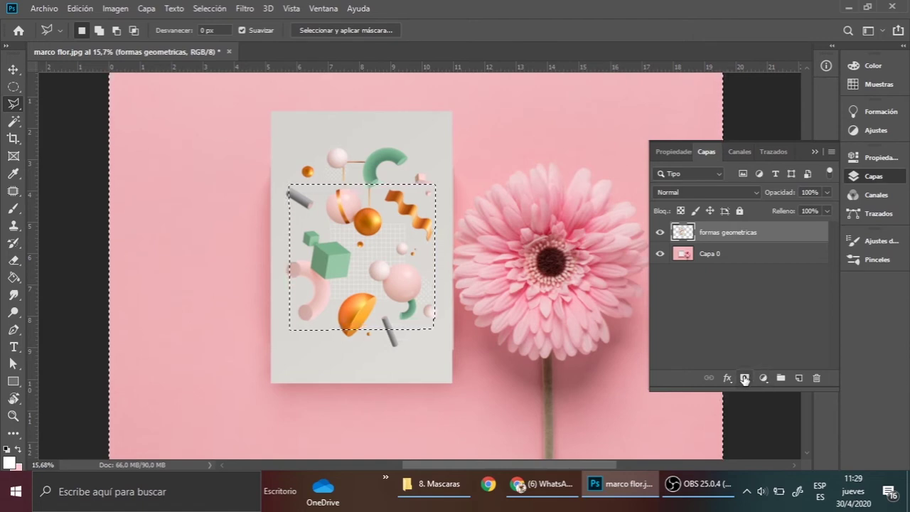
- Replace a wrong mask with a layer mask from the restored frame-interior selection
alt+click(744, 379)
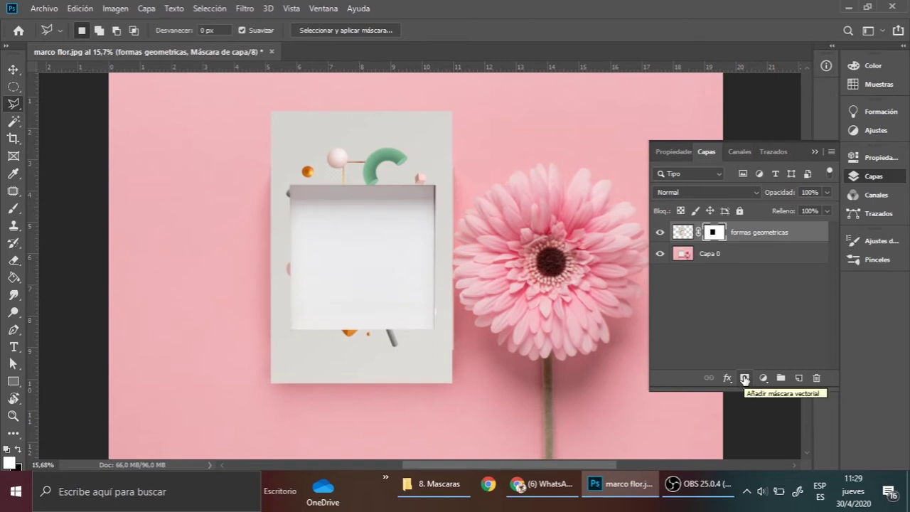
key(ctrl+z)
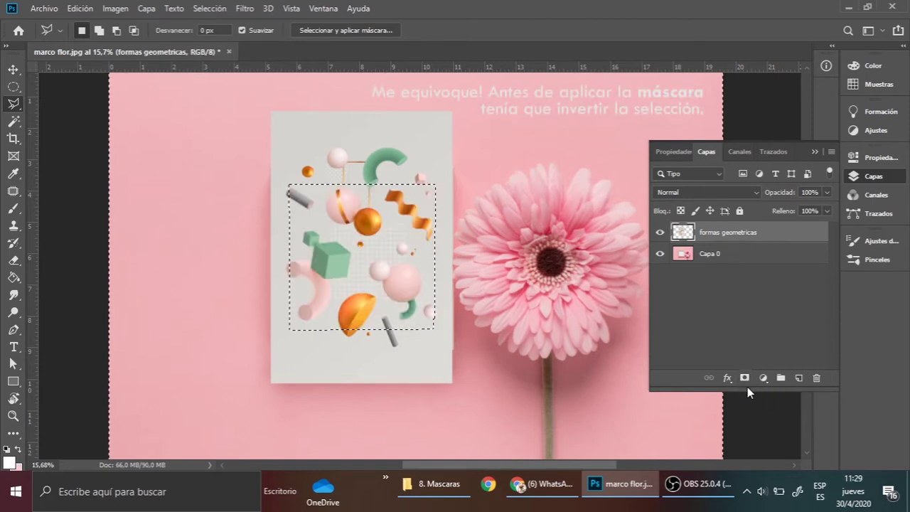
key(ctrl+comma)
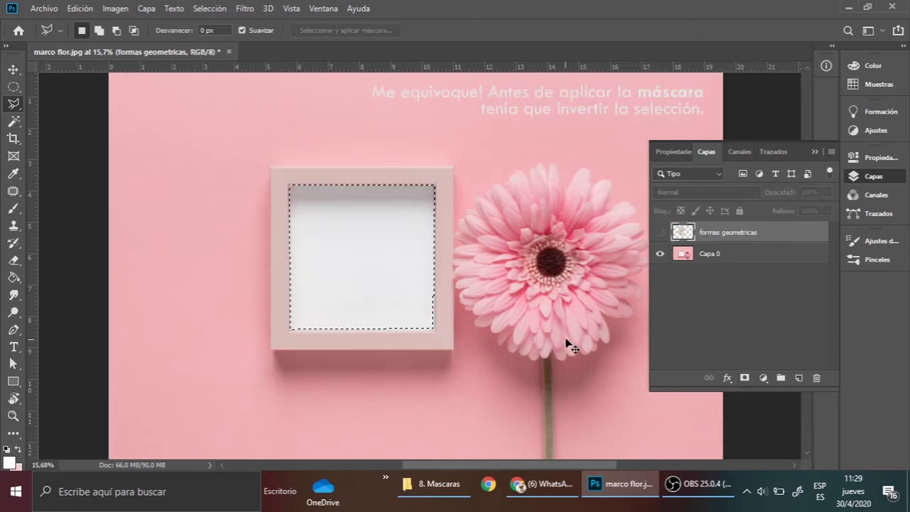
click(660, 233)
click(742, 379)
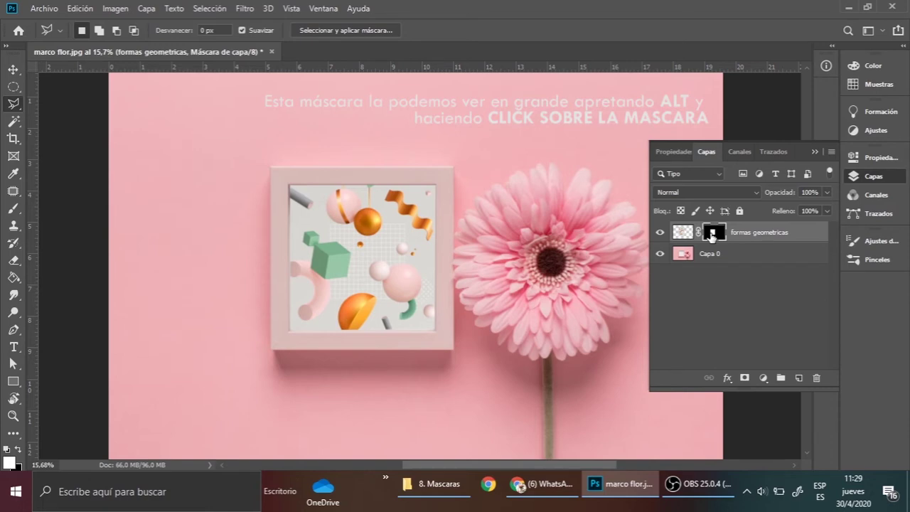
alt+click(713, 233)
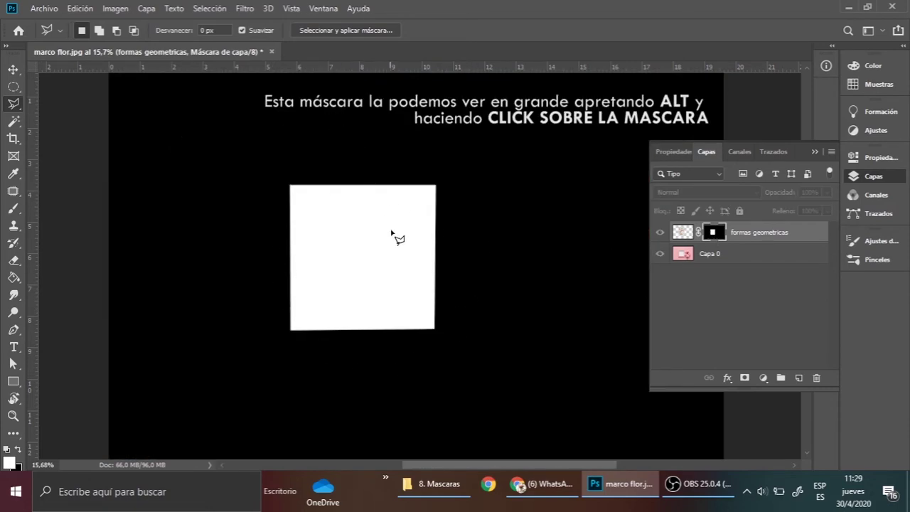
alt+click(716, 235)
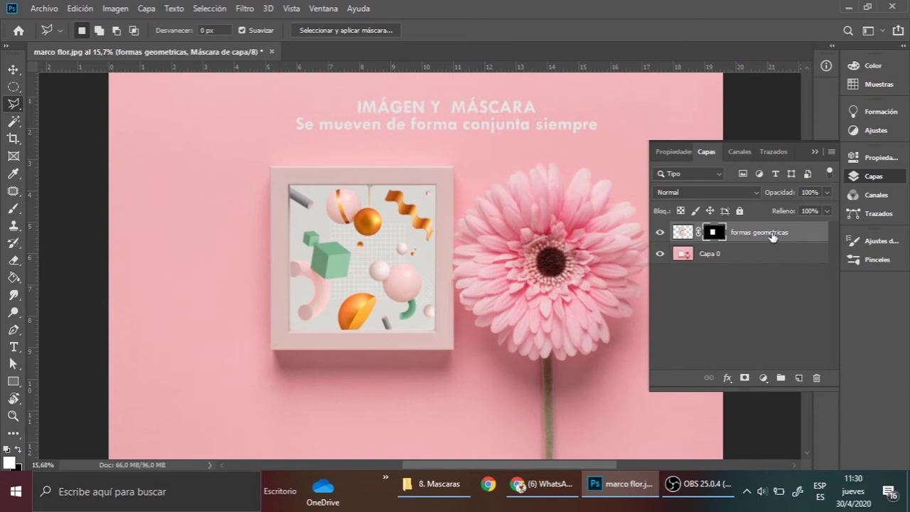
- Unlink the formas geometricas mask and move the shapes right and down inside the frame
drag(773, 234, 771, 264)
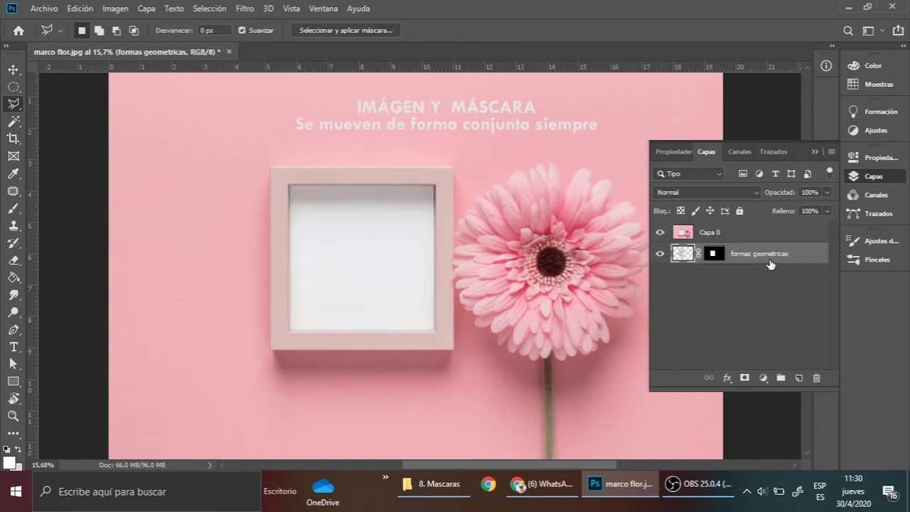
drag(724, 257, 727, 234)
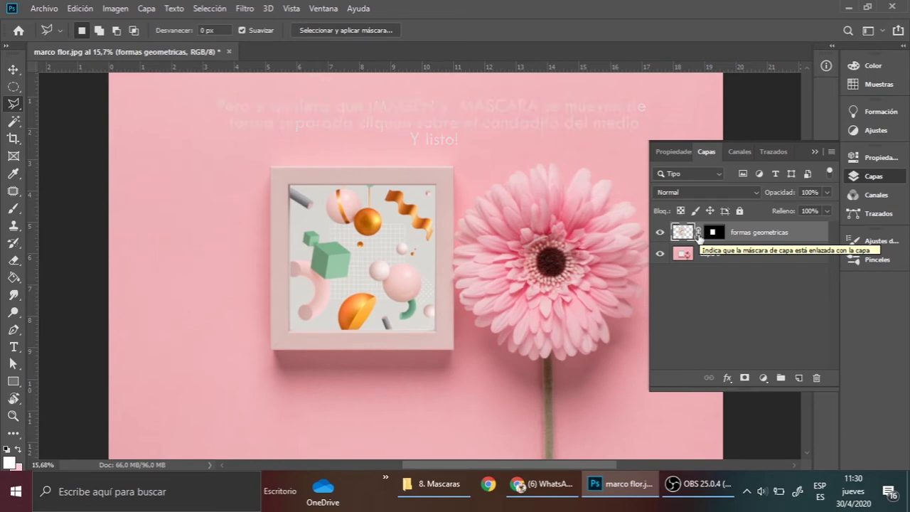
click(699, 237)
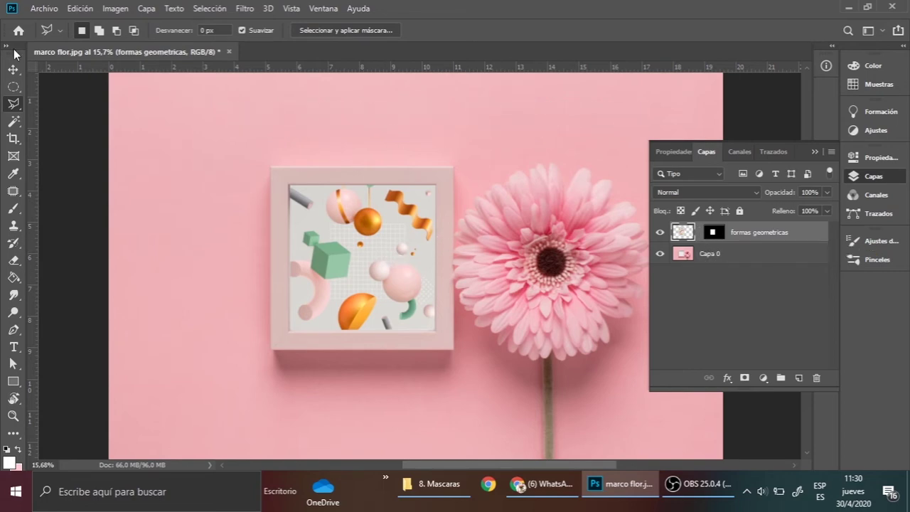
key(v)
mouse_move(322, 244)
mouse_down()
mouse_move(382, 264)
mouse_move(323, 279)
mouse_move(328, 256)
mouse_move(329, 268)
mouse_up()
- Nudge the shapes, scale them to about 93% with Free Transform, and relink the mask
click(354, 307)
drag(353, 307, 345, 309)
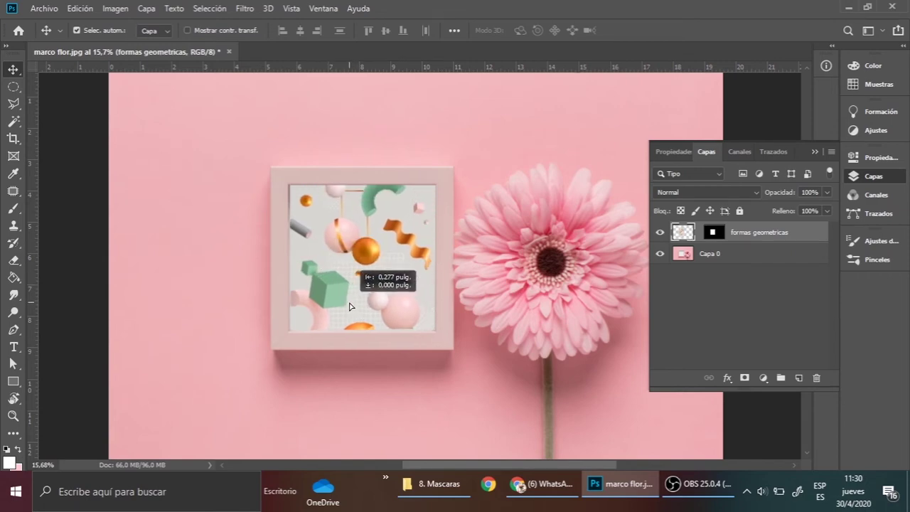
key(ctrl+t)
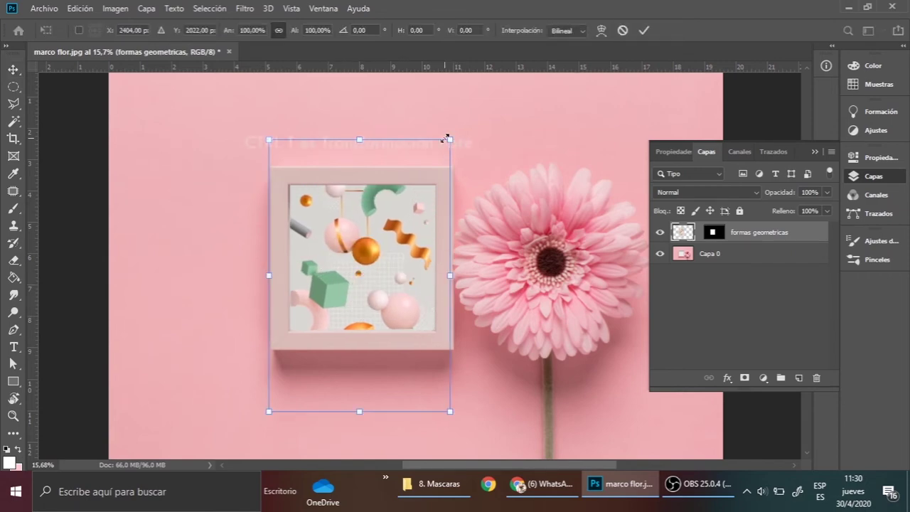
drag(450, 140, 432, 149)
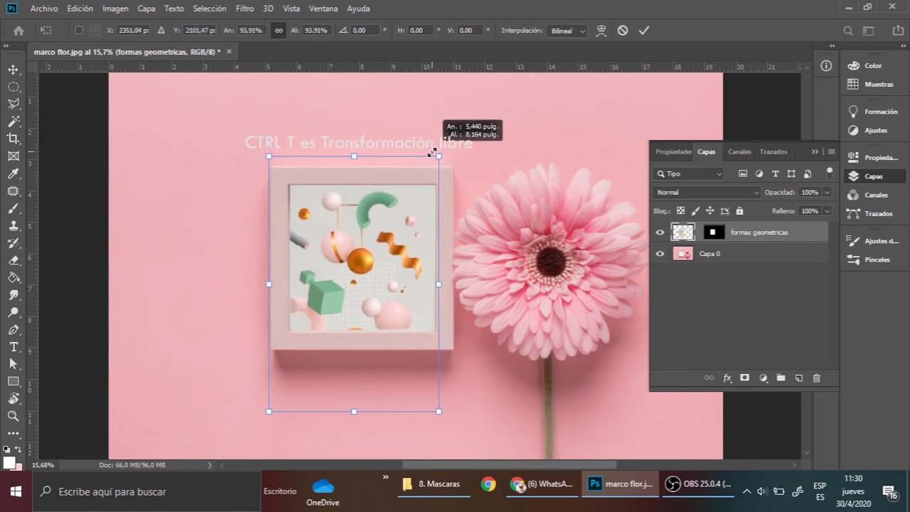
drag(404, 236, 417, 217)
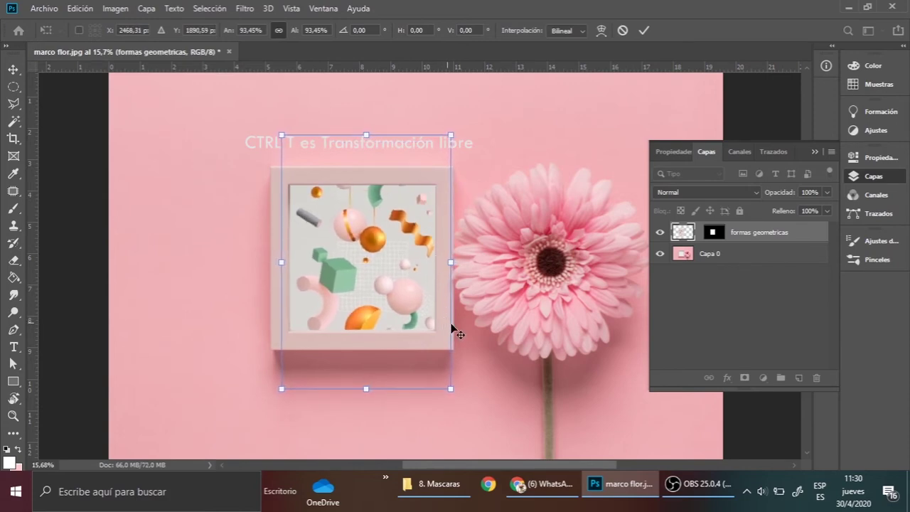
key(Return)
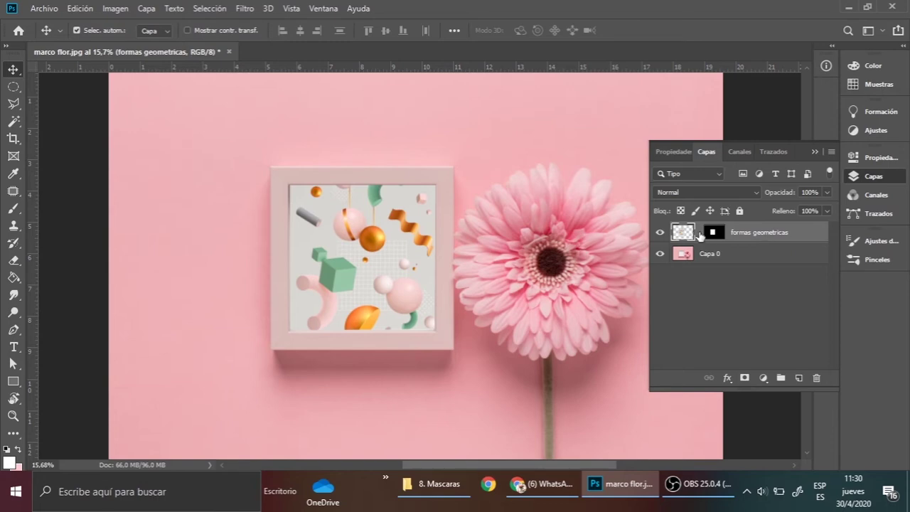
click(699, 233)
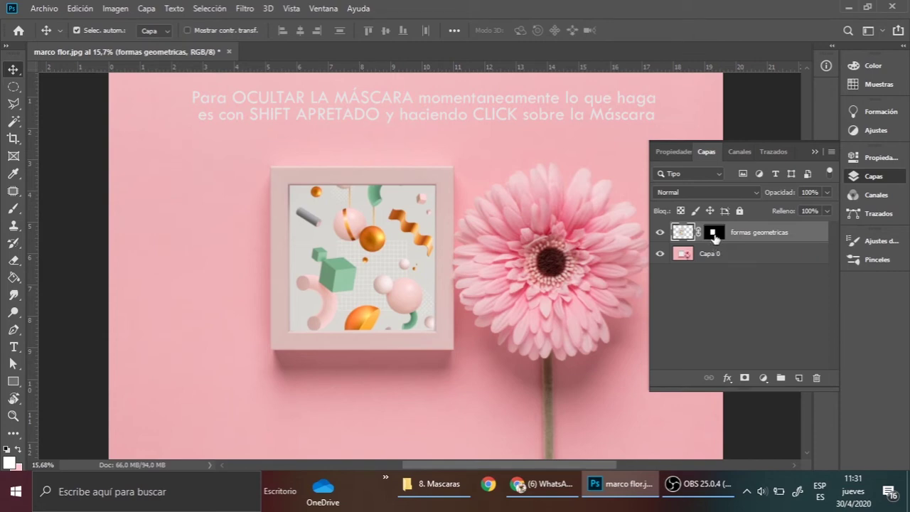
- Shift-click the mask thumbnail to toggle it off, on, and off again
shift+click(714, 235)
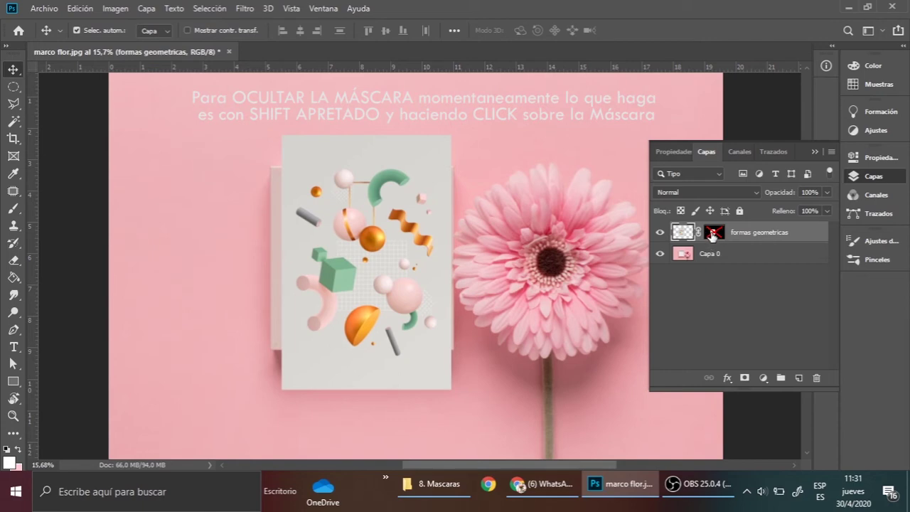
shift+click(713, 234)
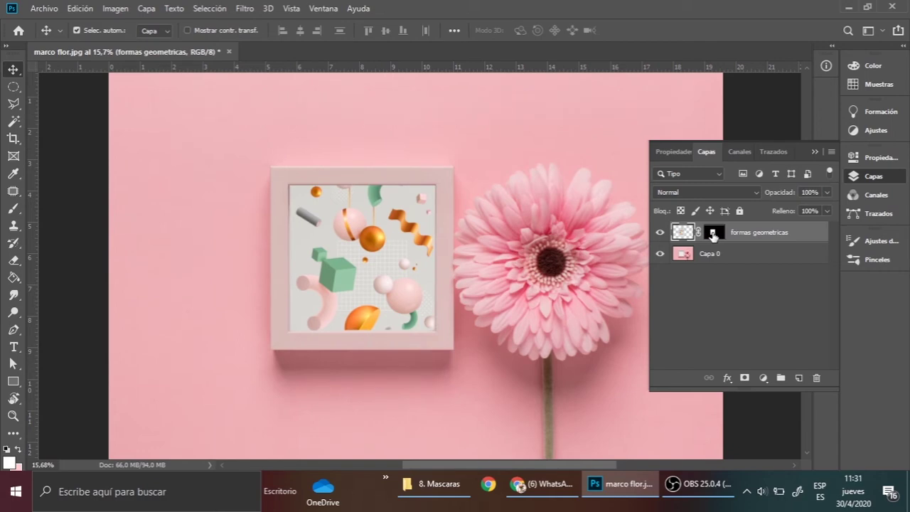
shift+click(714, 235)
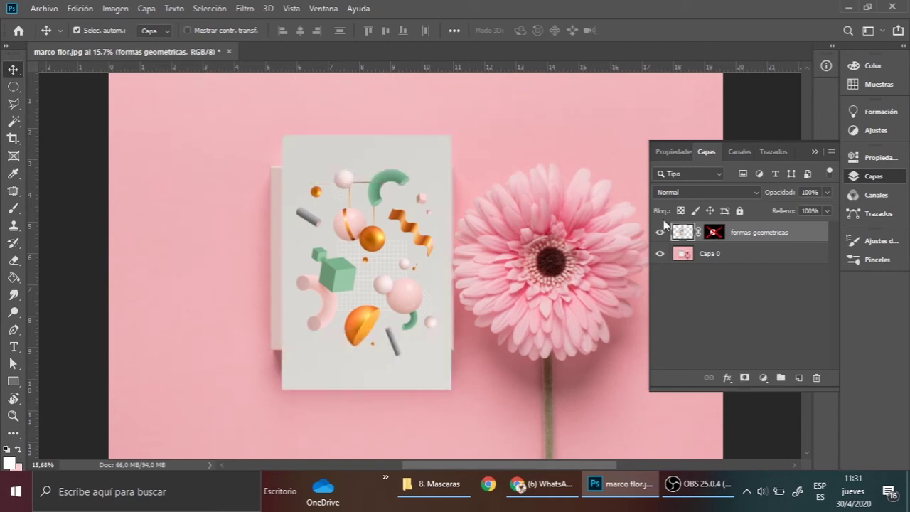
- Magic Wand-select the green torus and add both of its end caps
scroll(417, 173, up, 5)
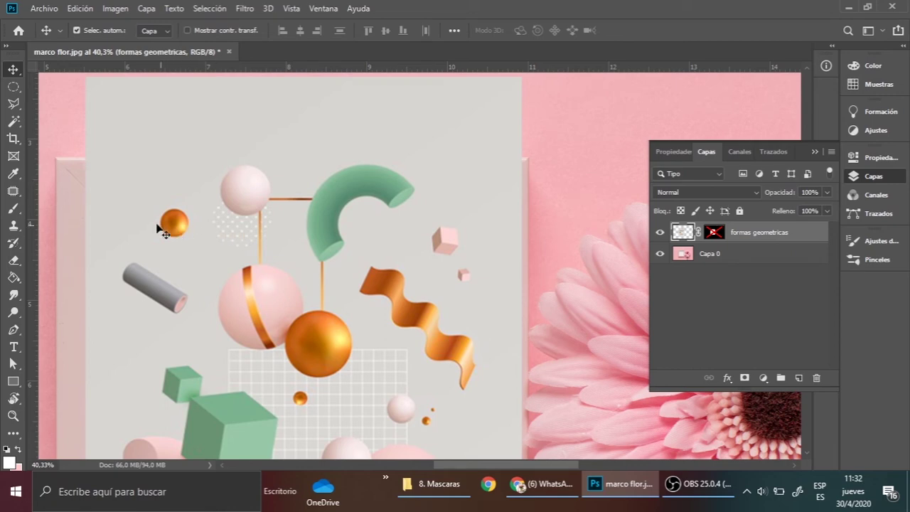
click(15, 122)
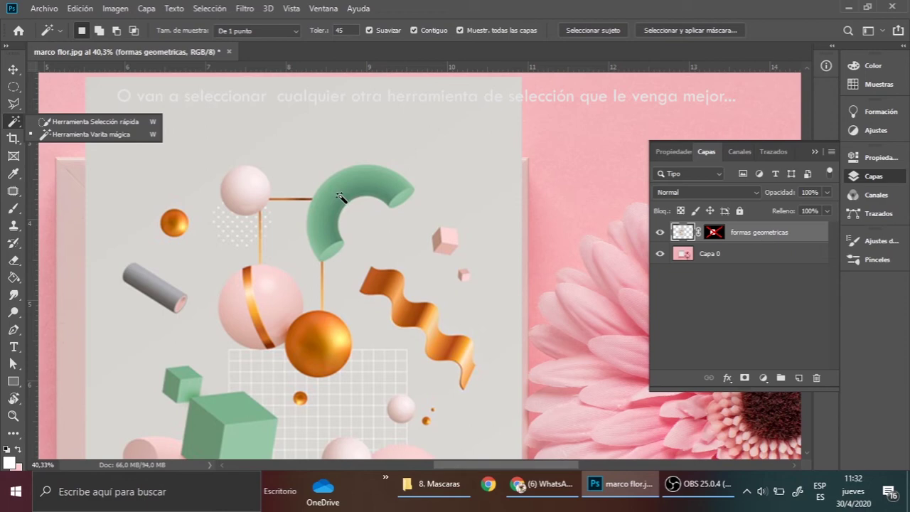
click(341, 197)
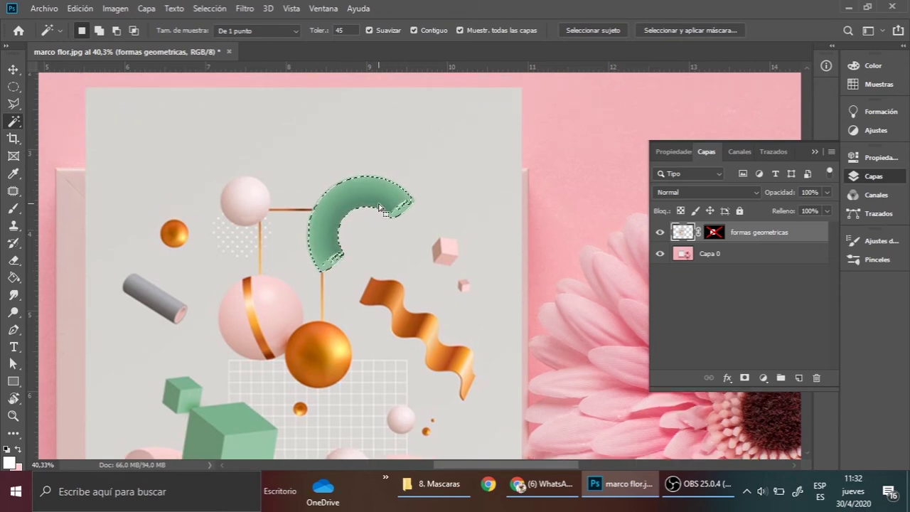
scroll(395, 210, up, 3)
scroll(400, 193, up, 3)
shift+click(427, 206)
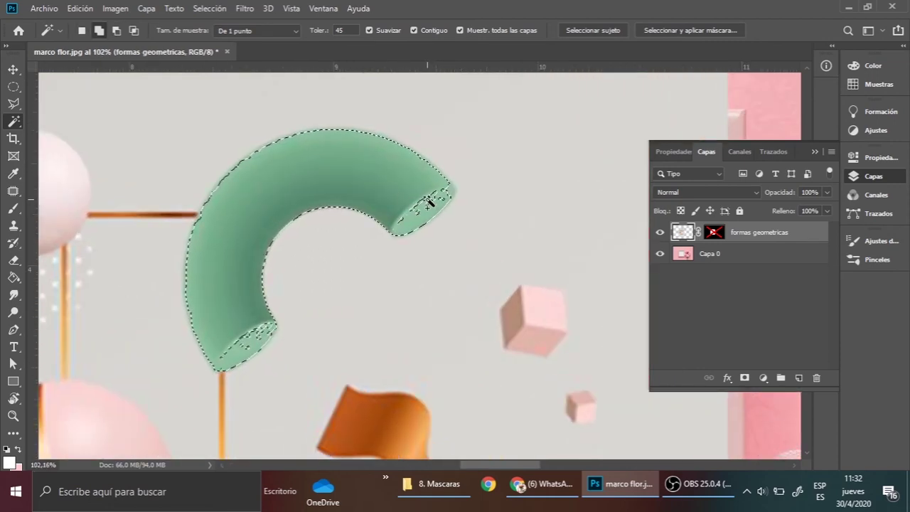
shift+click(449, 200)
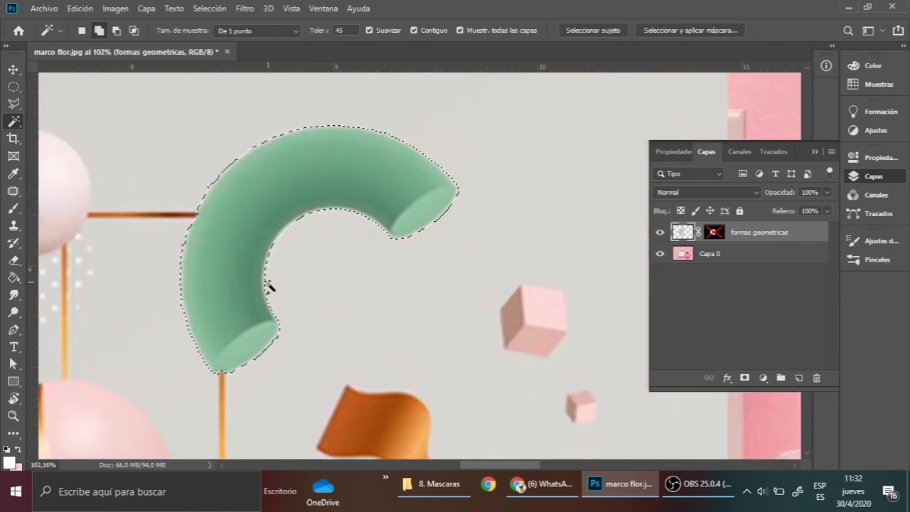
scroll(461, 197, down, 2)
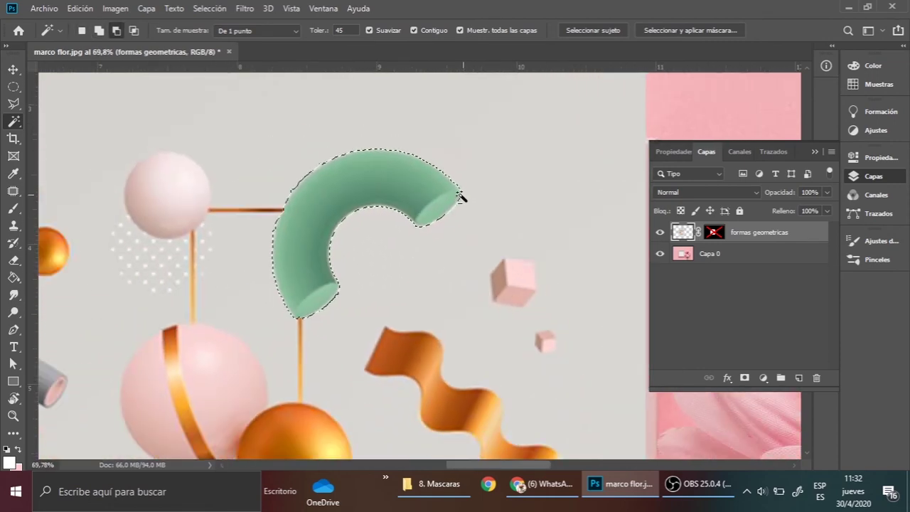
- Undo a stray pink-sphere selection, keep tolerance at 45, and re-enable the layer mask
click(183, 211)
key(ctrl+z)
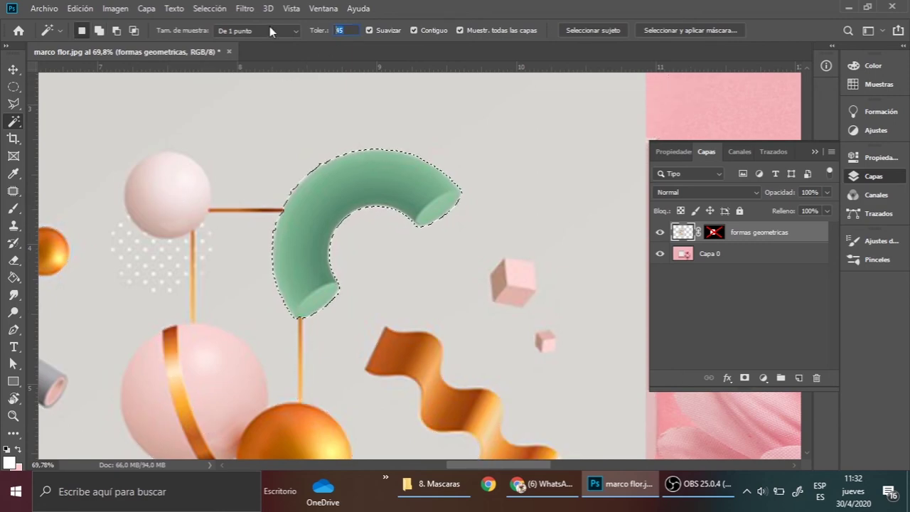
text(23)
key(ctrl+z)
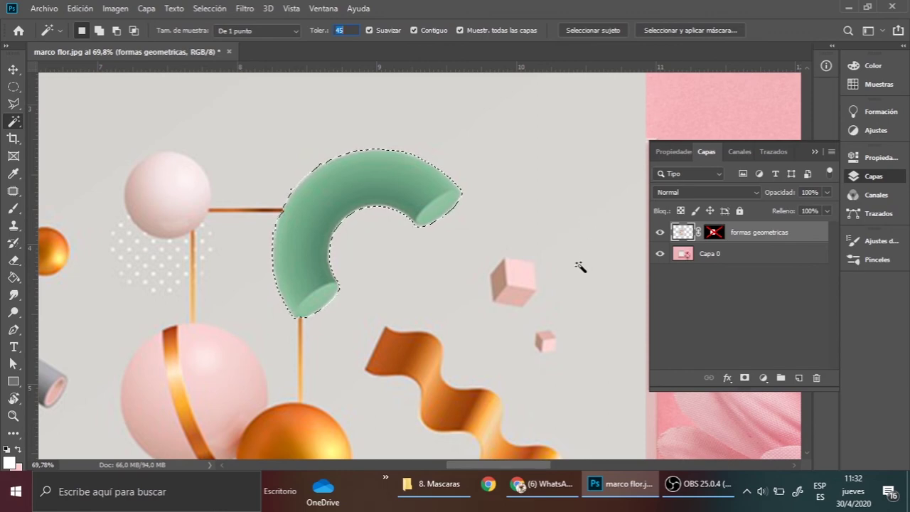
shift+click(715, 232)
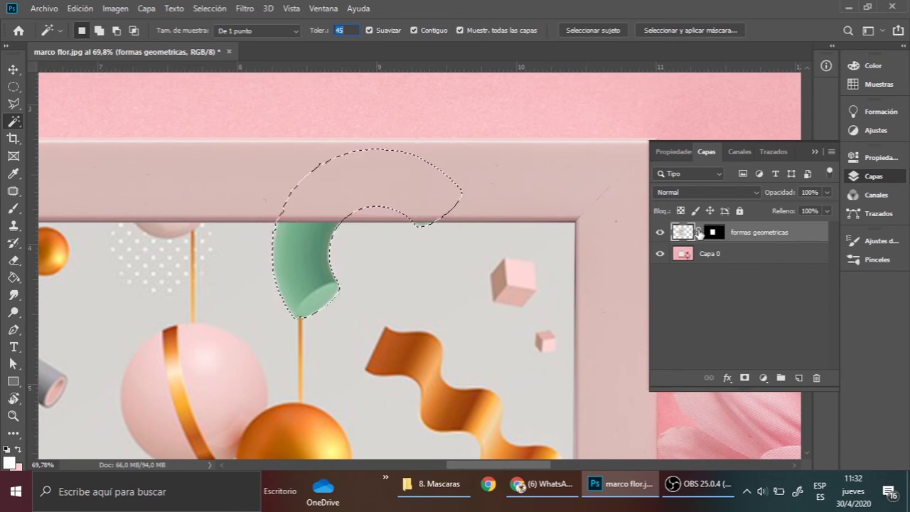
- Brush white onto the mask inside the torus selection over the frame's top edge, then deselect
click(14, 208)
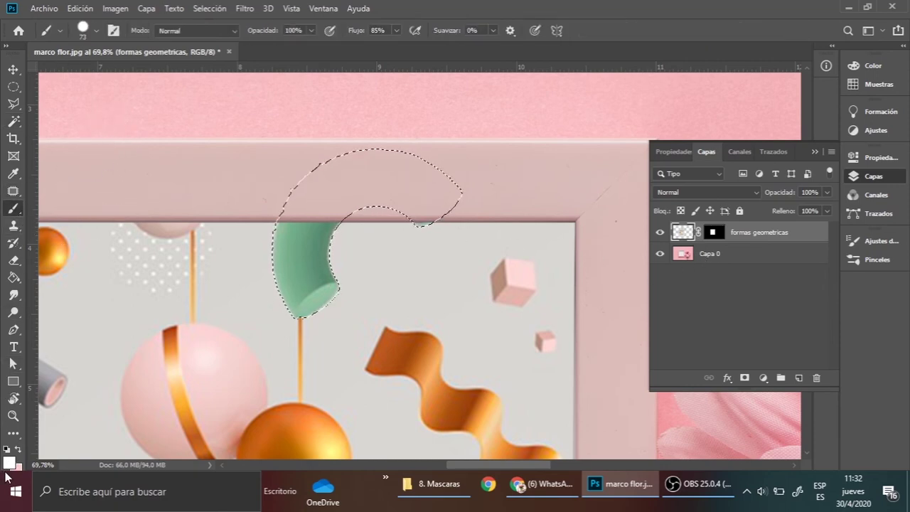
click(714, 236)
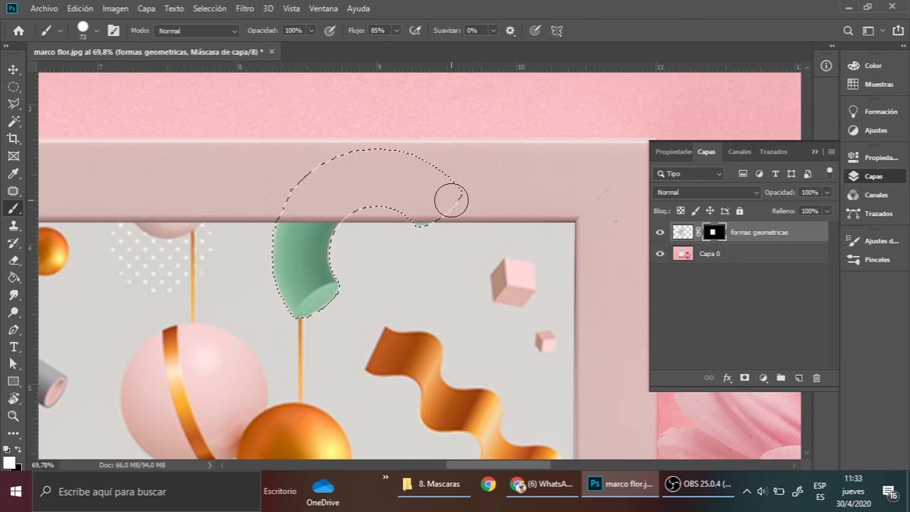
mouse_move(447, 197)
mouse_down()
mouse_move(371, 239)
mouse_move(364, 143)
mouse_move(255, 239)
mouse_up()
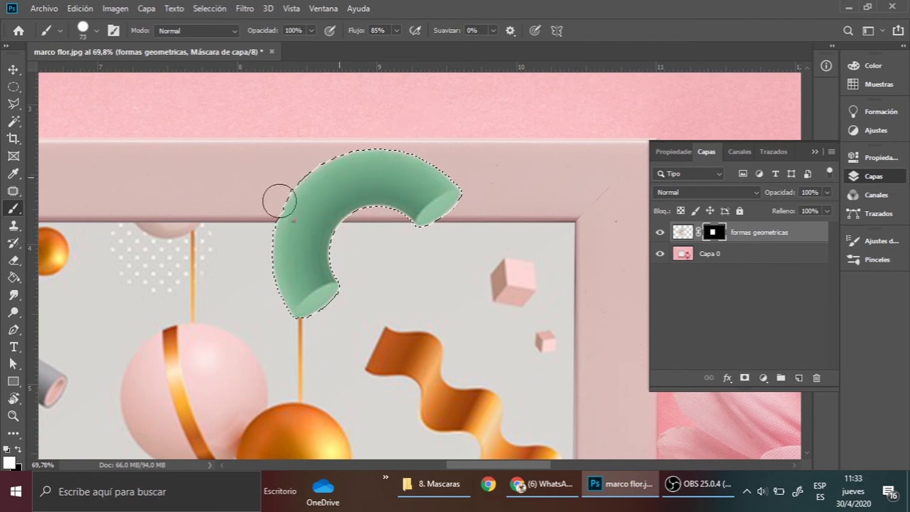
drag(278, 197, 435, 216)
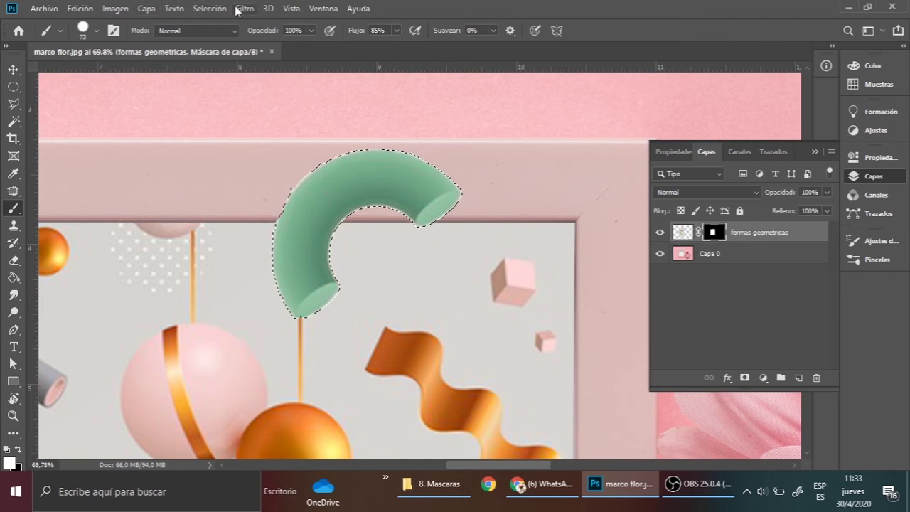
click(210, 9)
click(233, 36)
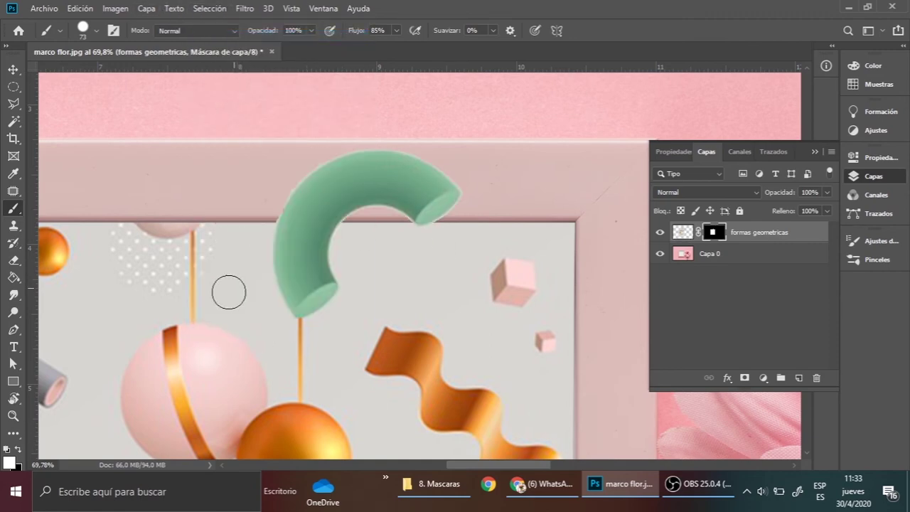
scroll(417, 112, down, 1)
scroll(443, 209, down, 3)
scroll(430, 109, down, 2)
scroll(425, 136, down, 1)
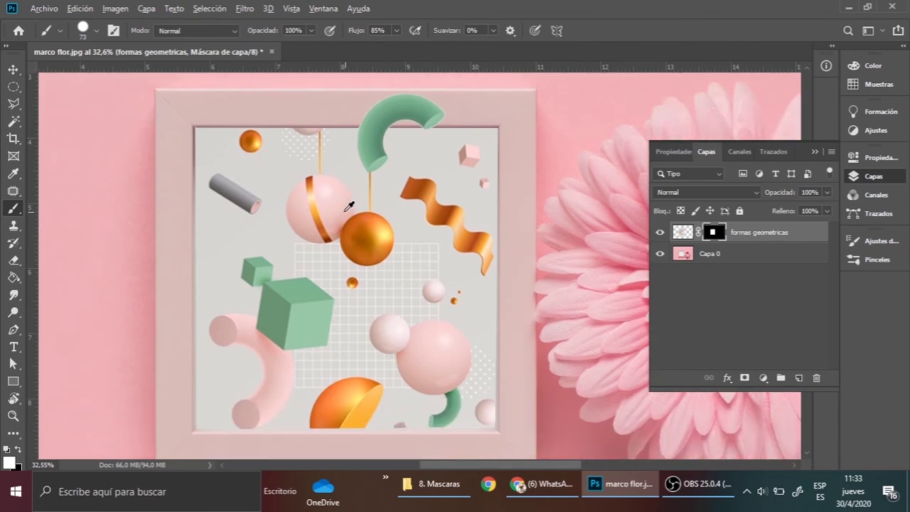
scroll(363, 228, down, 1)
scroll(441, 299, up, 1)
scroll(483, 222, up, 1)
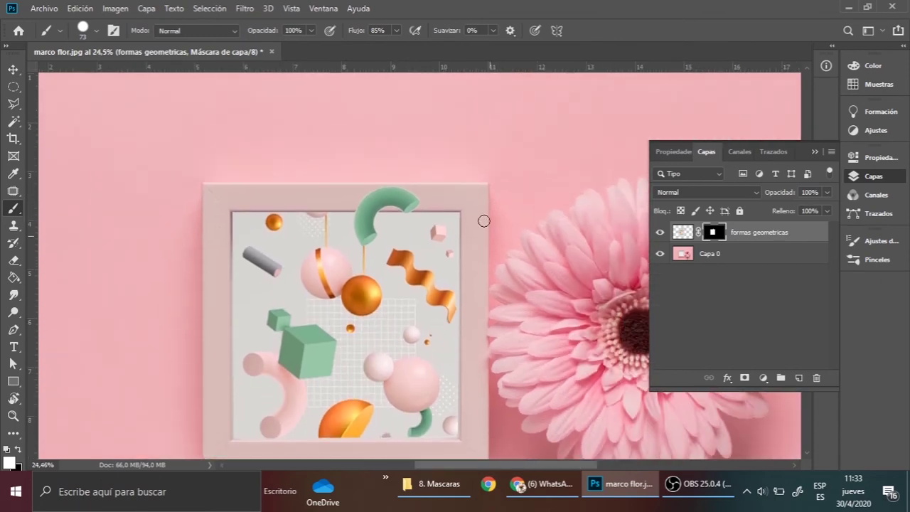
scroll(432, 196, down, 1)
scroll(198, 207, down, 1)
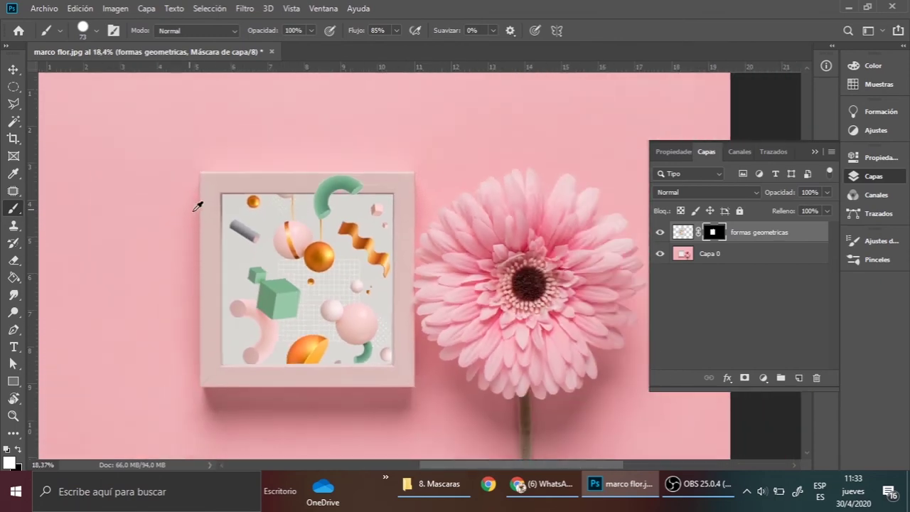
scroll(361, 196, down, 1)
scroll(547, 316, down, 1)
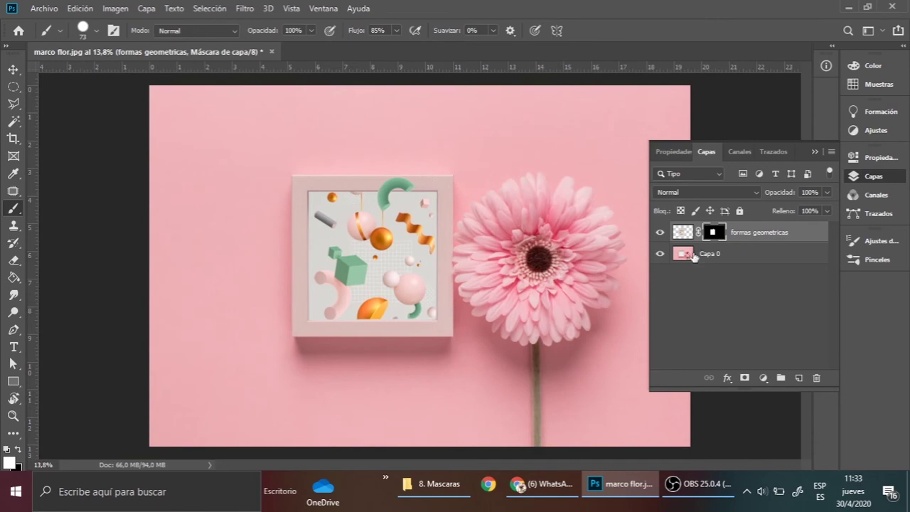
scroll(719, 240, up, 1)
scroll(724, 239, up, 1)
scroll(722, 247, up, 1)
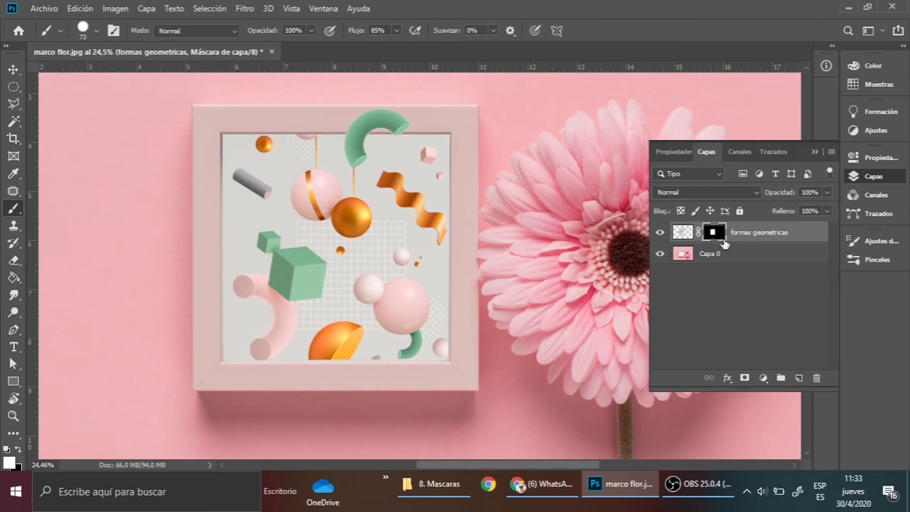
alt+click(713, 233)
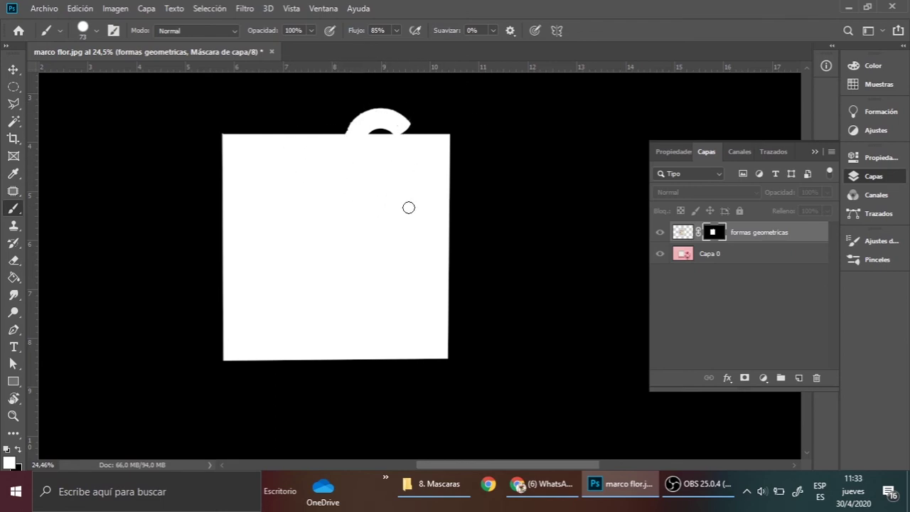
alt+click(717, 242)
scroll(491, 125, down, 2)
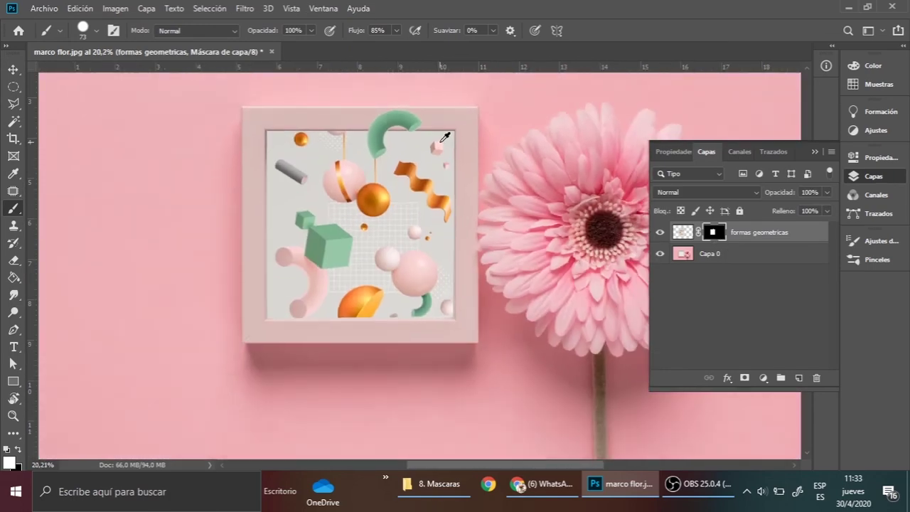
scroll(441, 162, down, 2)
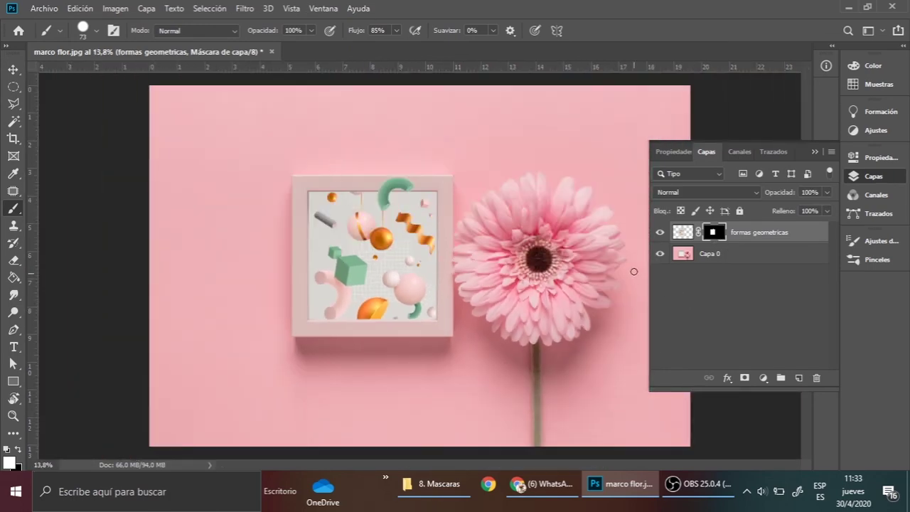
scroll(346, 190, up, 2)
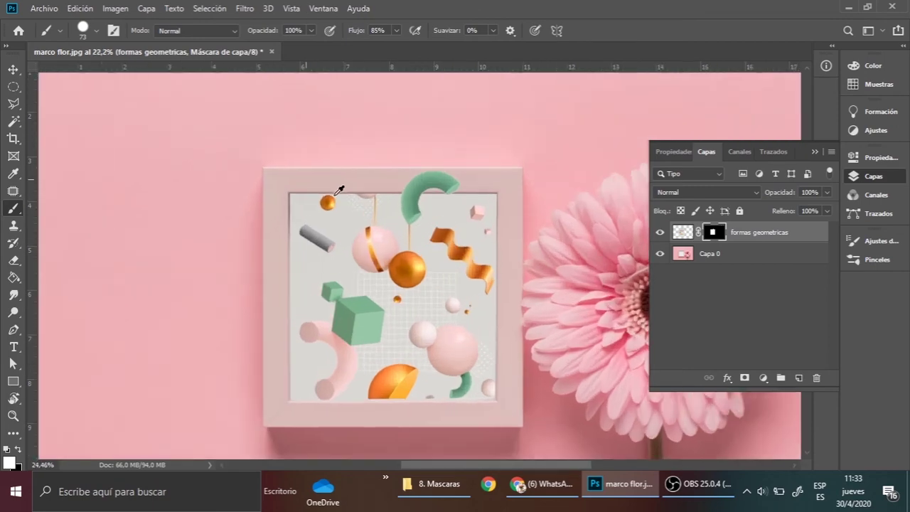
scroll(342, 196, up, 3)
scroll(342, 202, up, 3)
scroll(327, 210, up, 3)
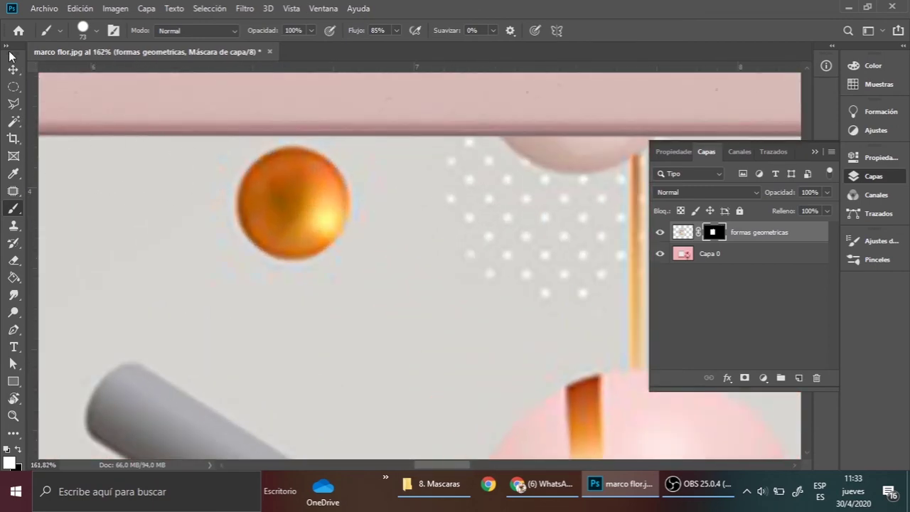
- Draw a round elliptical selection around the small orange sphere on the image layer's pixels
click(13, 87)
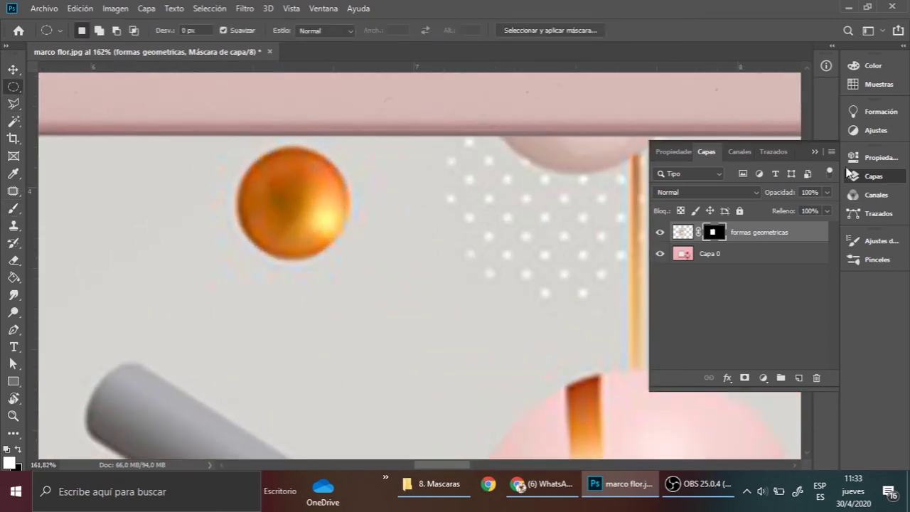
click(684, 235)
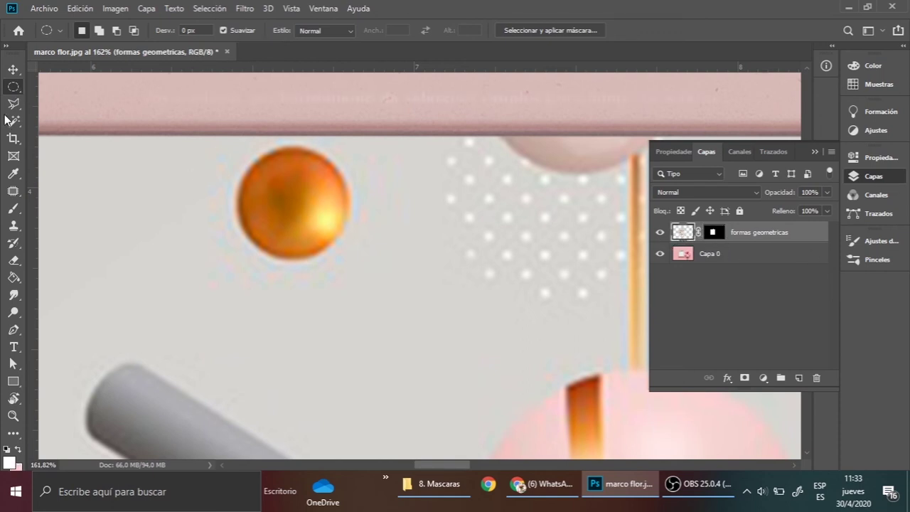
drag(237, 171, 345, 271)
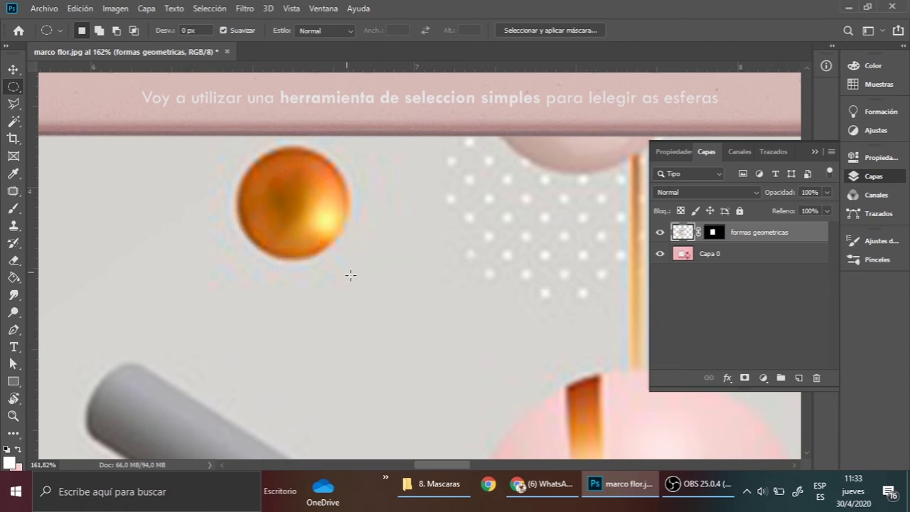
key(v)
drag(299, 205, 310, 190)
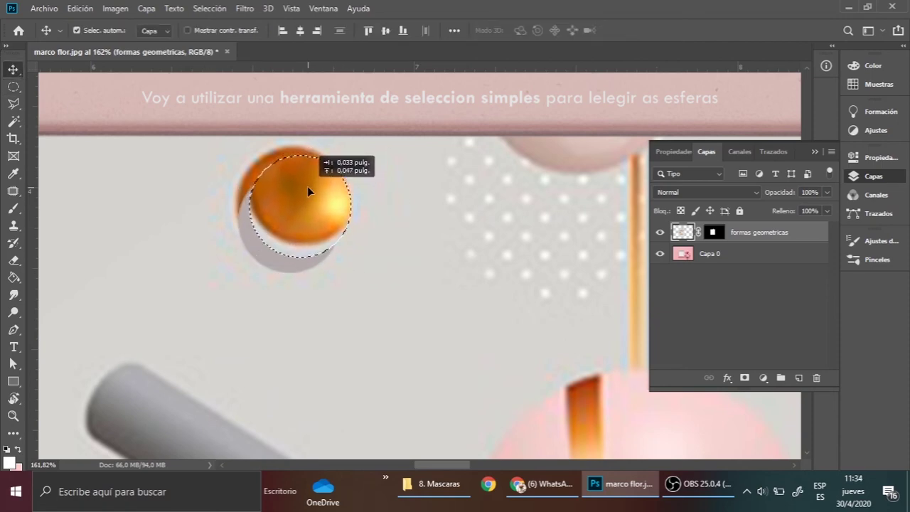
key(ctrl+z)
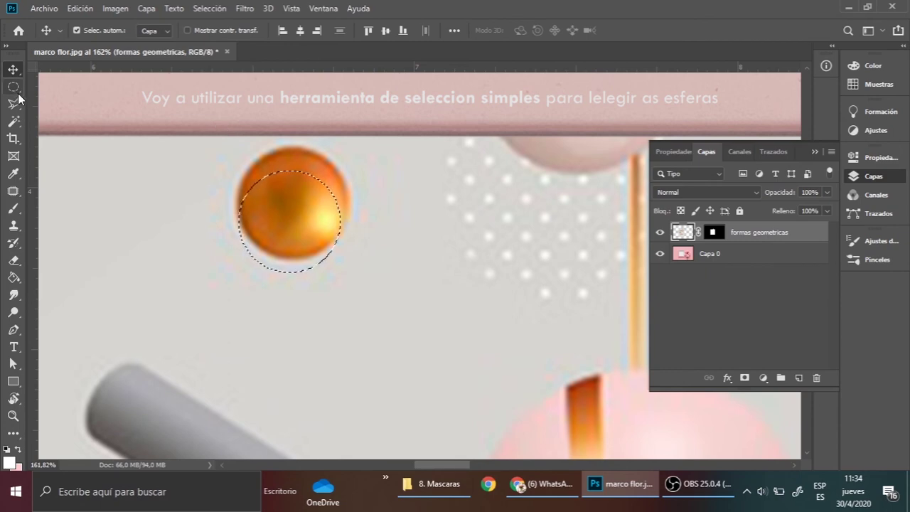
click(13, 86)
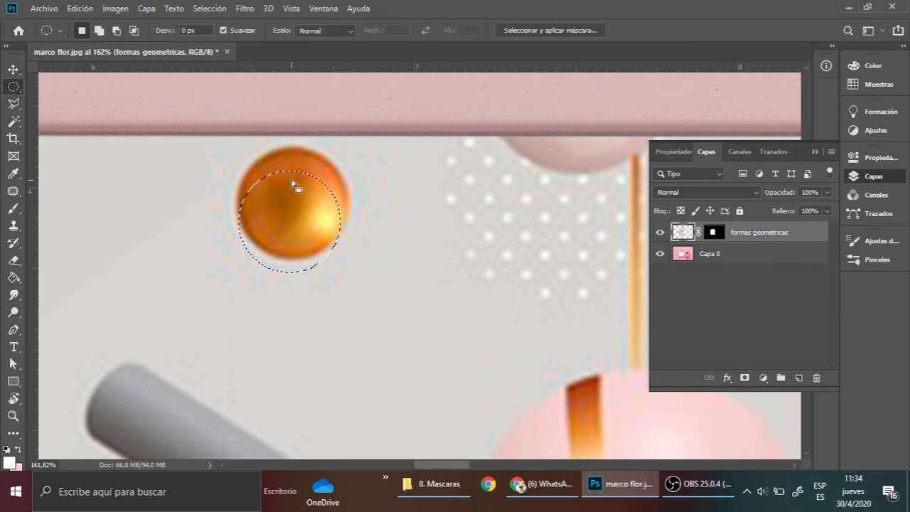
drag(293, 180, 294, 161)
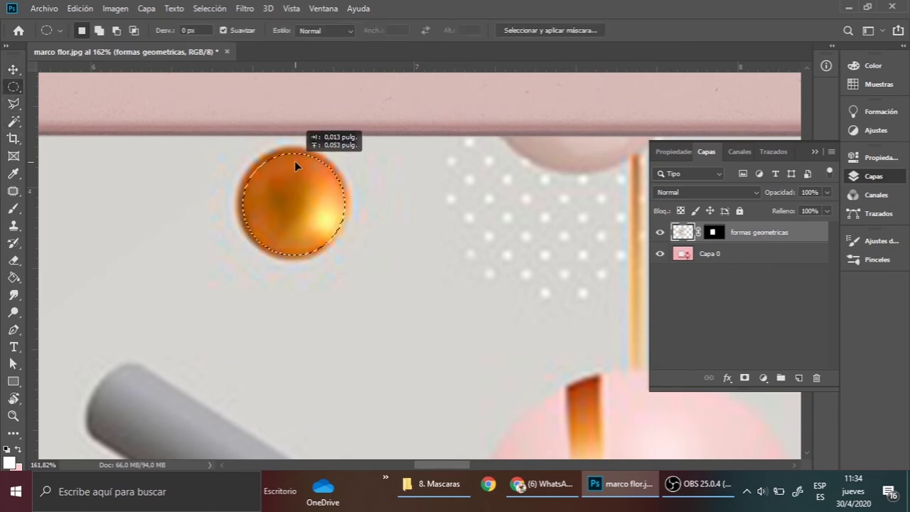
- Feather the sphere selection to 0.8 px in Select and Mask
click(584, 31)
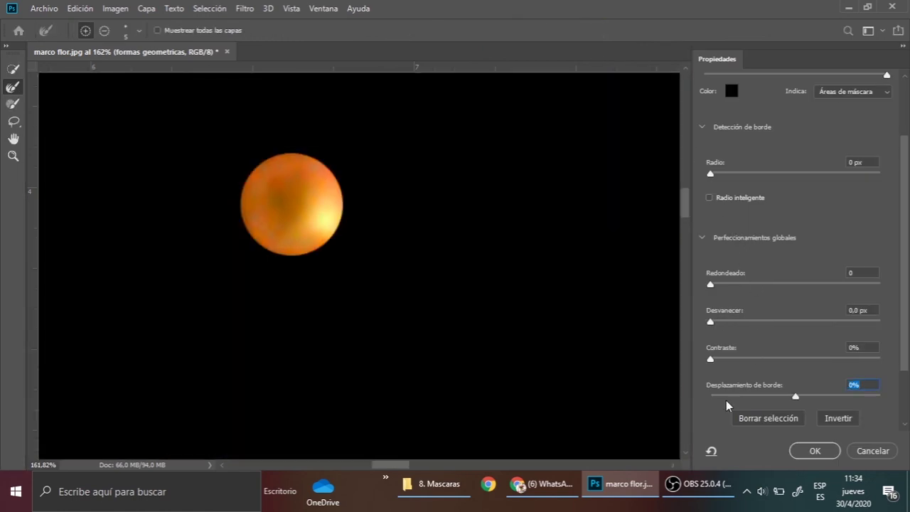
drag(711, 322, 713, 322)
click(804, 452)
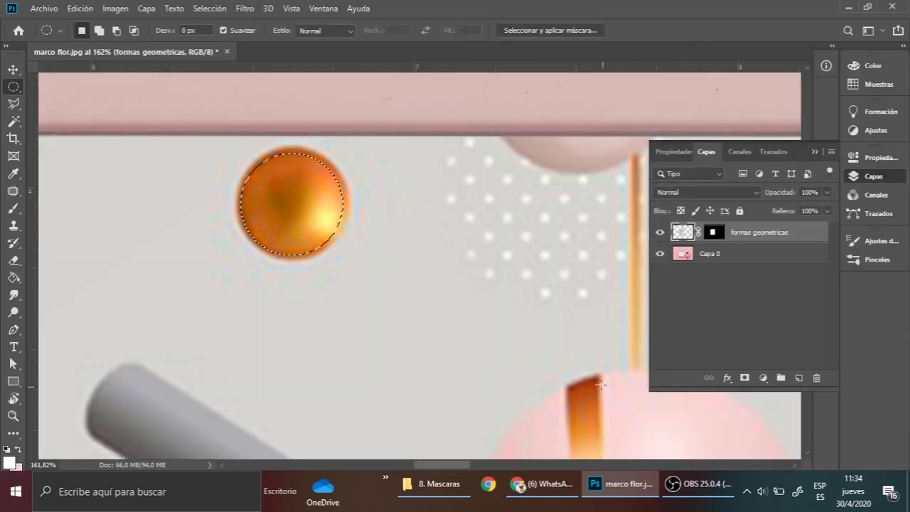
scroll(532, 324, down, 8)
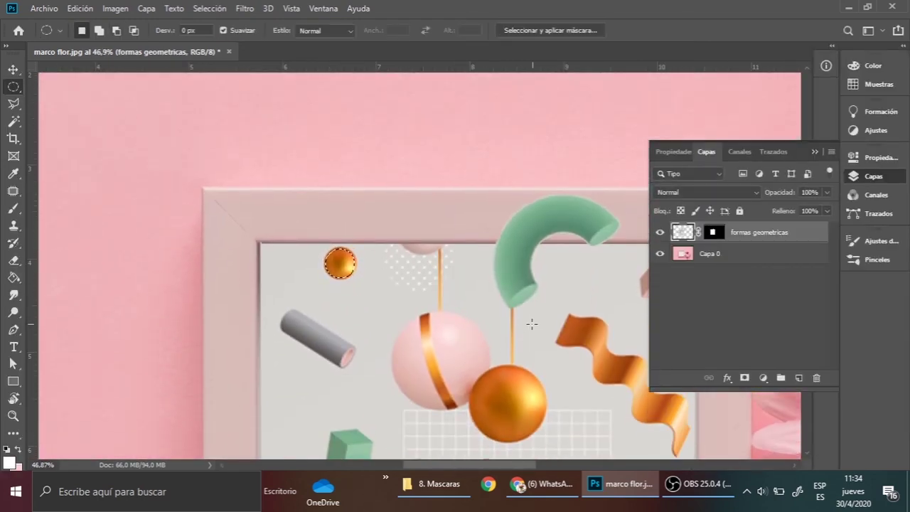
- Copy the sphere to a new layer, move it above the frame, and begin naming it 'esfera dorada'
key(ctrl+j)
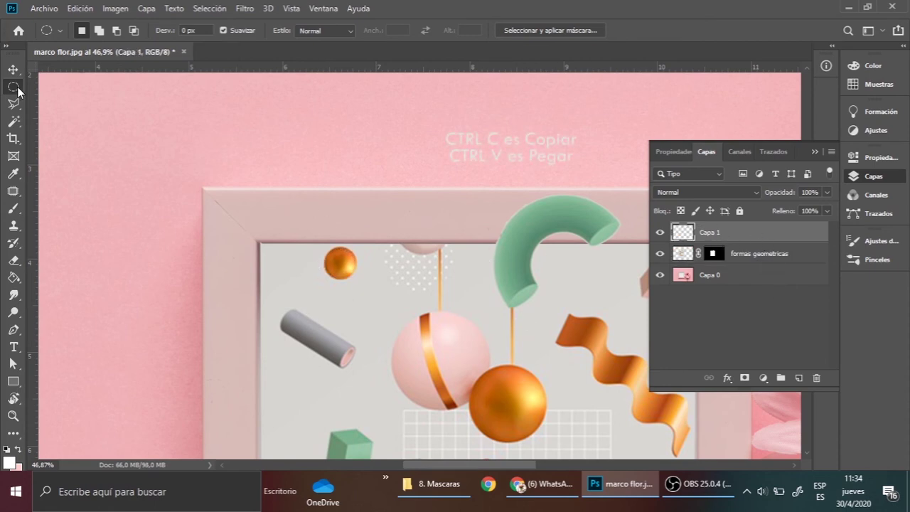
click(12, 69)
drag(350, 270, 418, 153)
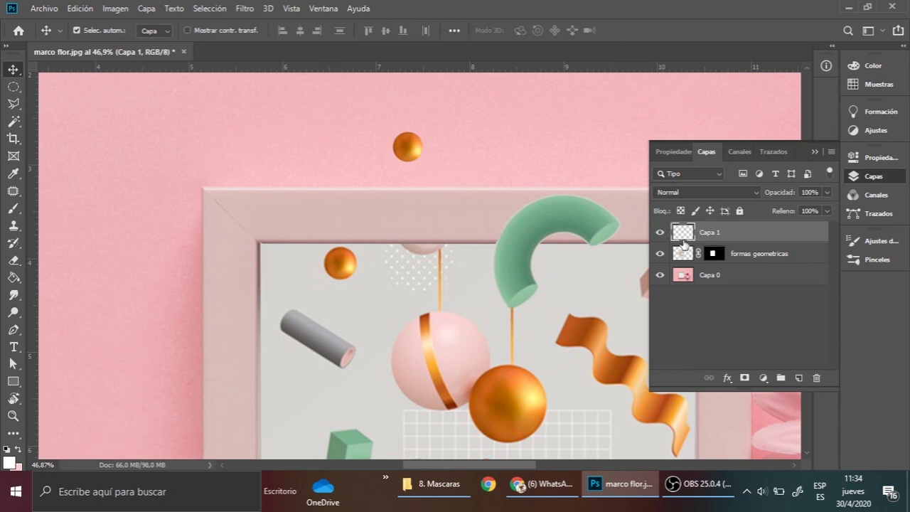
double_click(709, 233)
text(esfera dorada)
- Confirm the 'esfera dorada' name, enlarge the sphere to about 207%, and place it on the frame's top edge
click(806, 242)
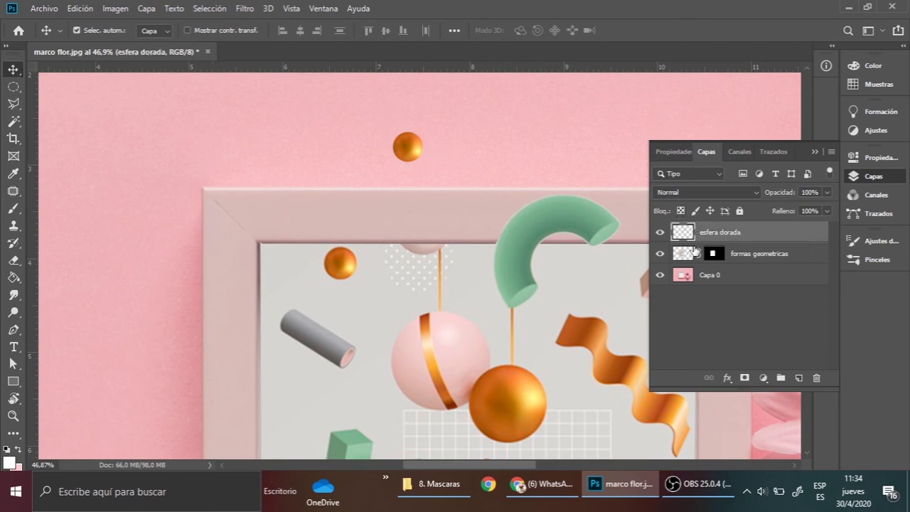
key(ctrl+t)
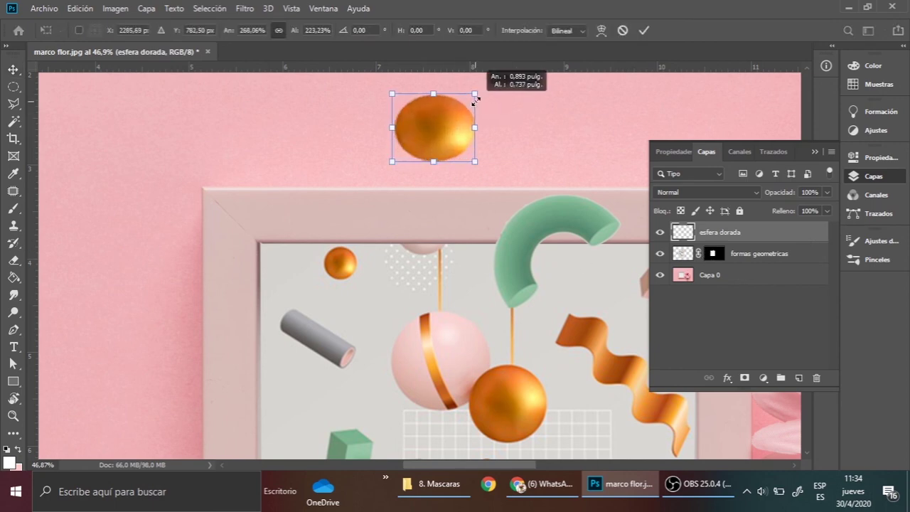
drag(423, 131, 455, 98)
scroll(426, 204, down, 3)
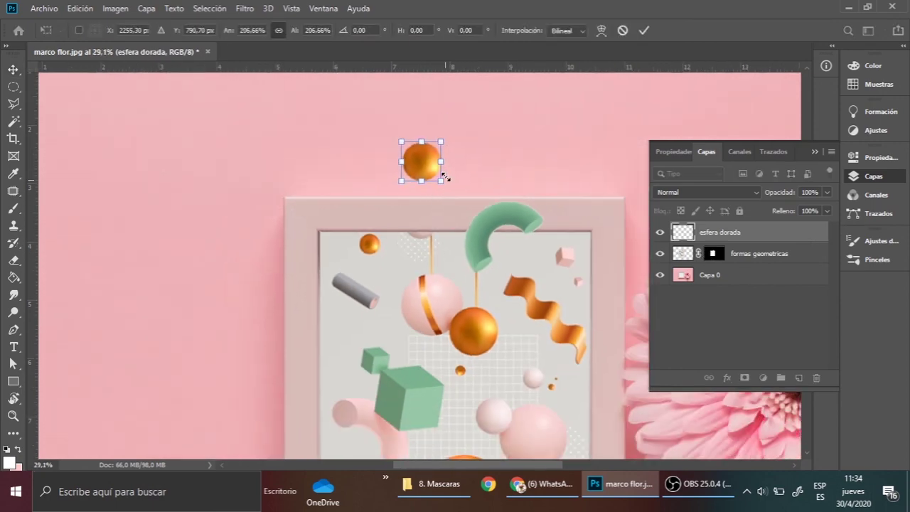
drag(431, 168, 432, 194)
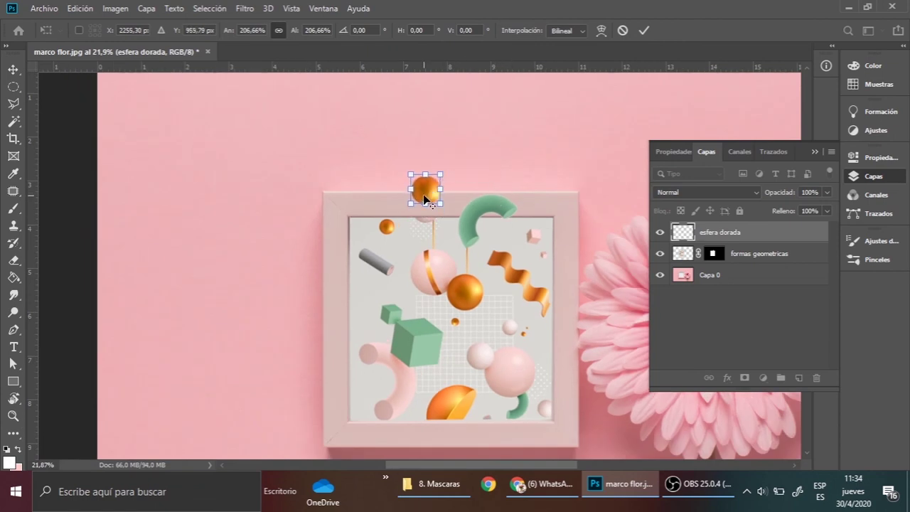
drag(426, 194, 252, 149)
drag(443, 196, 430, 171)
key(Return)
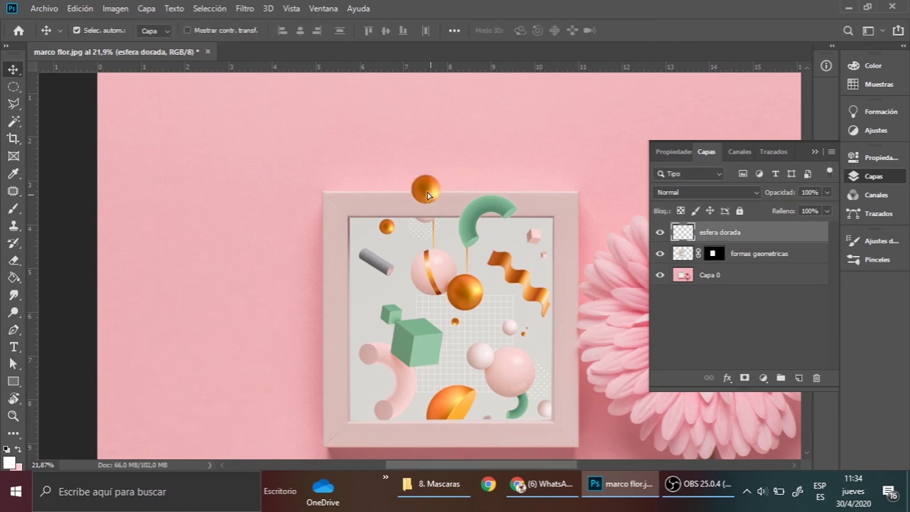
- Duplicate the sphere to the upper left at about 60%, then copy it to the upper right
mouse_move(427, 194)
mouse_down()
mouse_move(277, 138)
mouse_move(223, 175)
mouse_move(335, 134)
mouse_move(339, 122)
mouse_up()
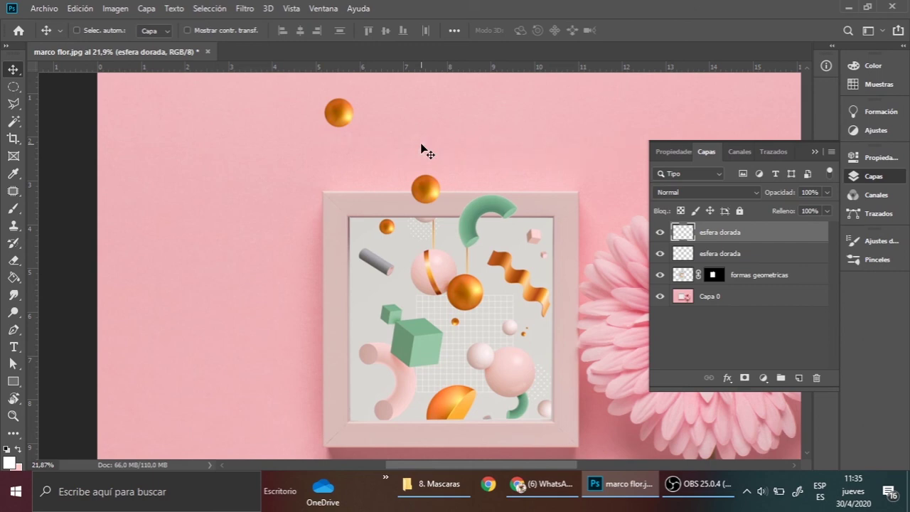
key(ctrl+t)
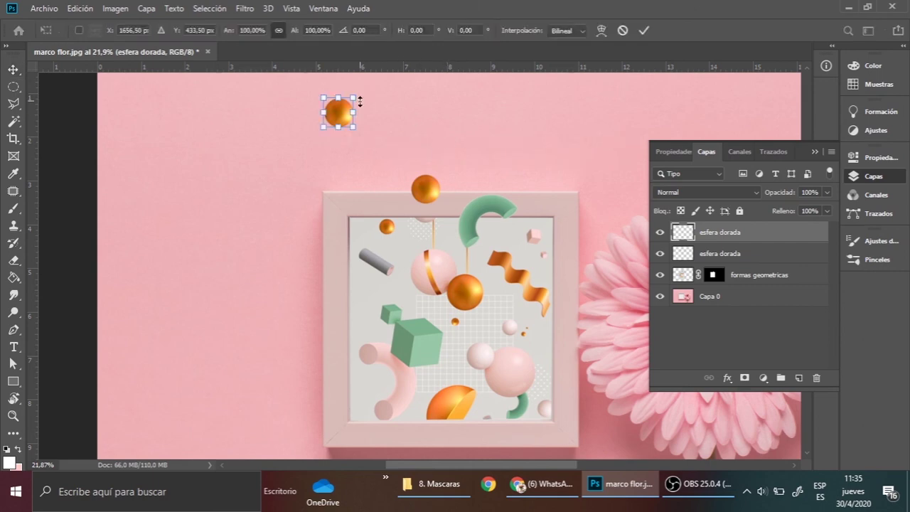
drag(355, 100, 343, 103)
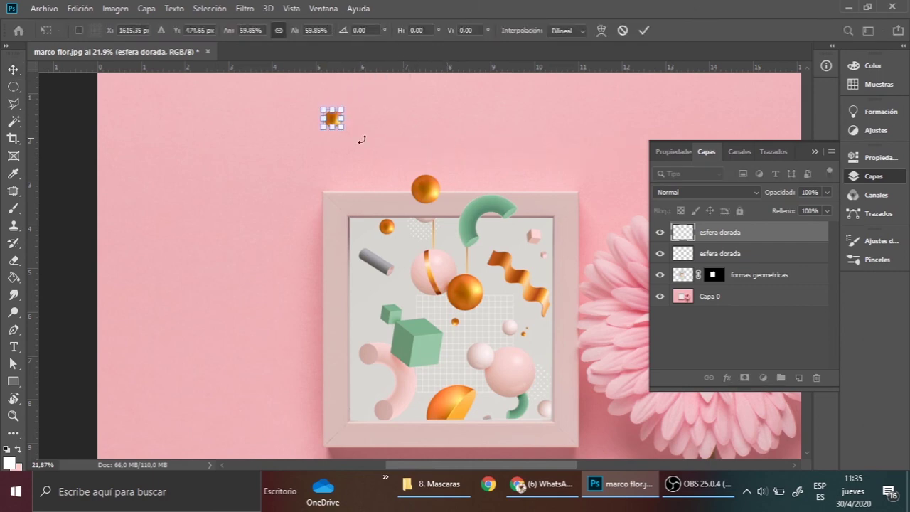
key(Return)
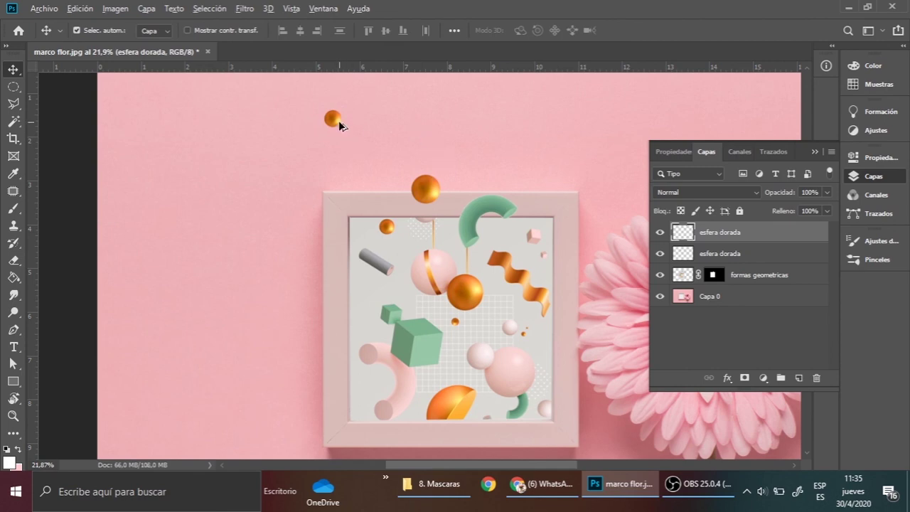
drag(338, 125, 730, 116)
- Zoom out, delete then restore the formas geometricas layer mask, and collapse the Layers panel
scroll(348, 200, down, 1)
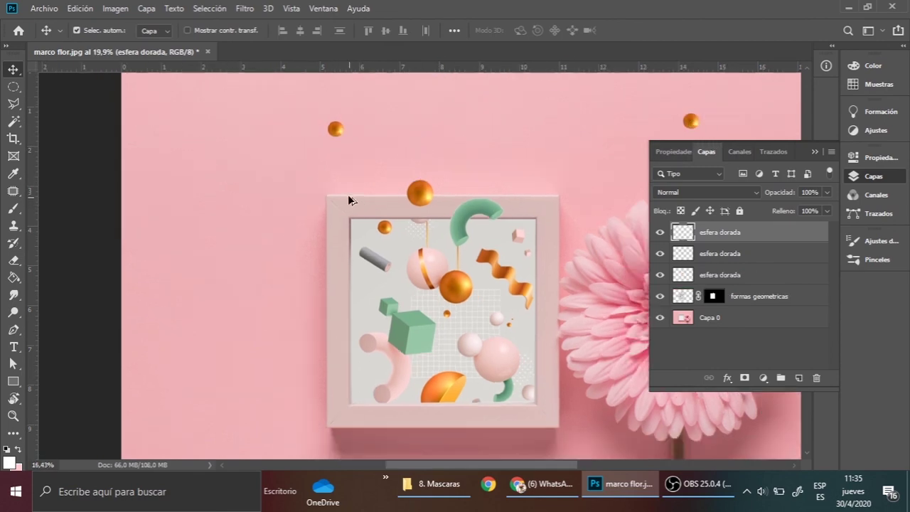
scroll(349, 201, down, 1)
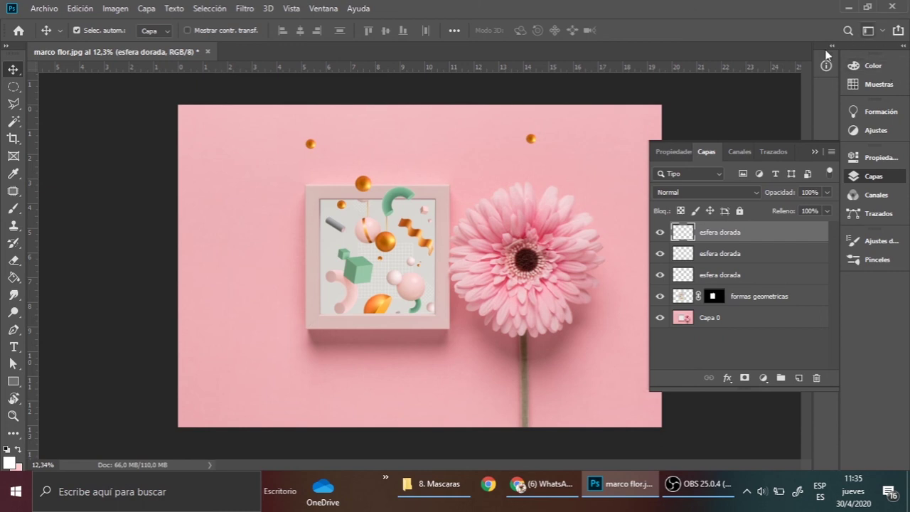
click(737, 301)
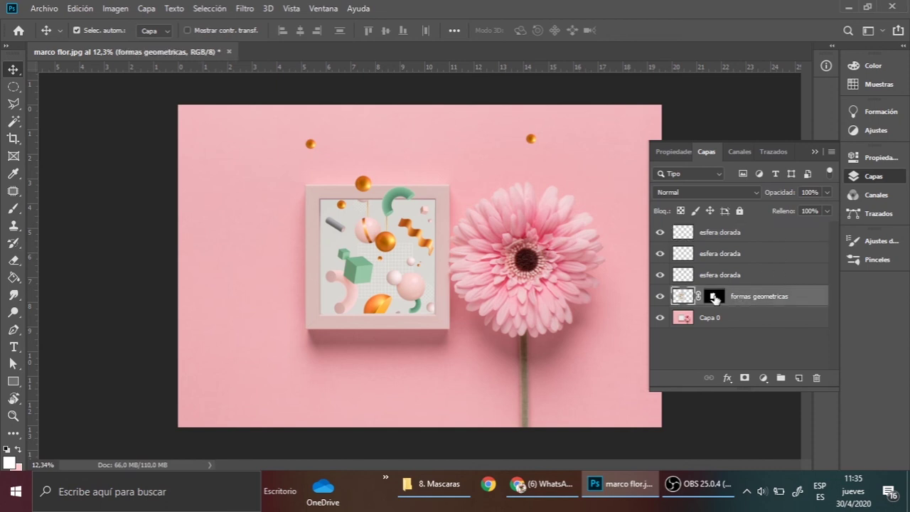
right_click(715, 299)
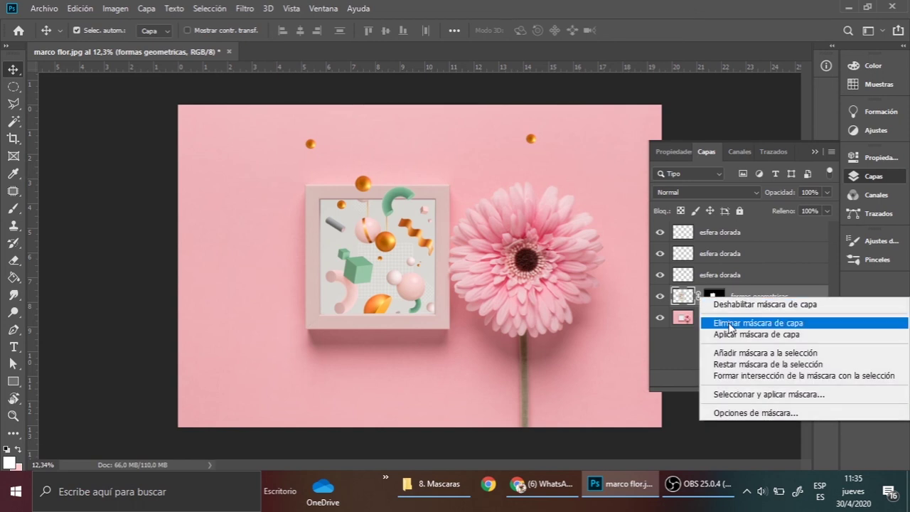
click(730, 324)
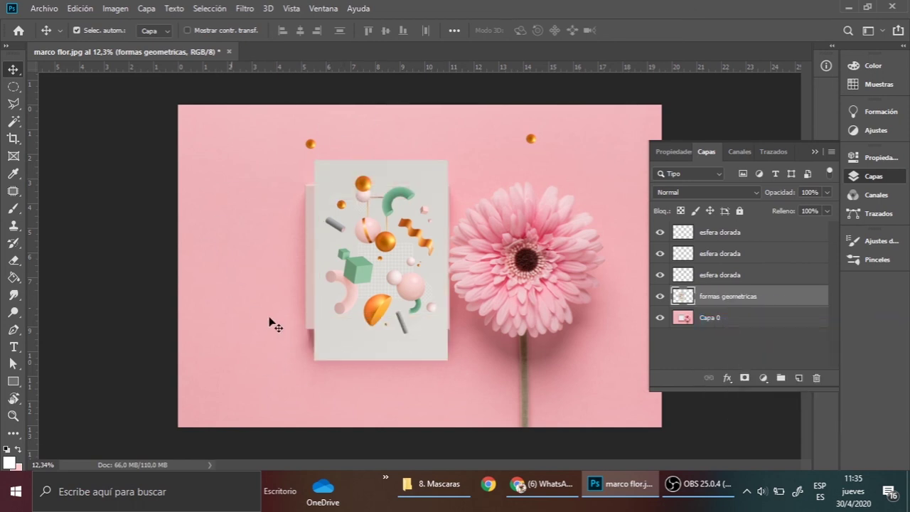
key(ctrl+z)
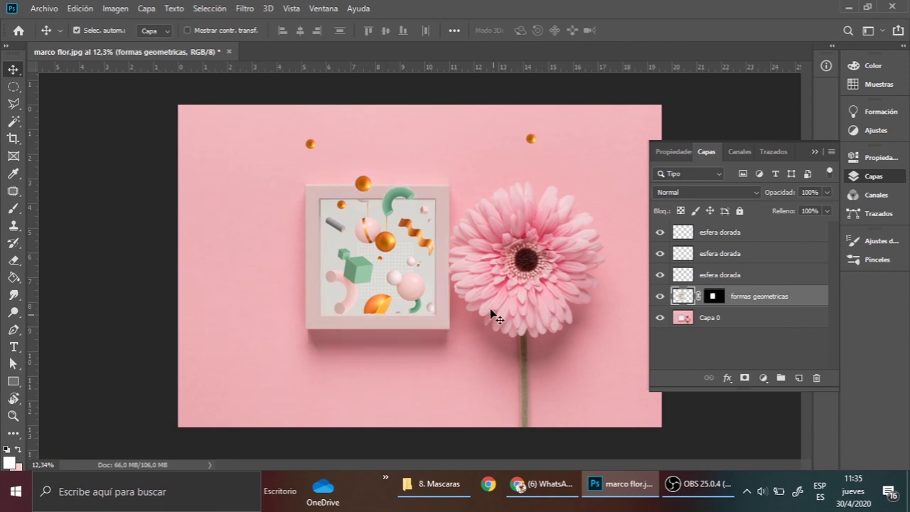
click(815, 155)
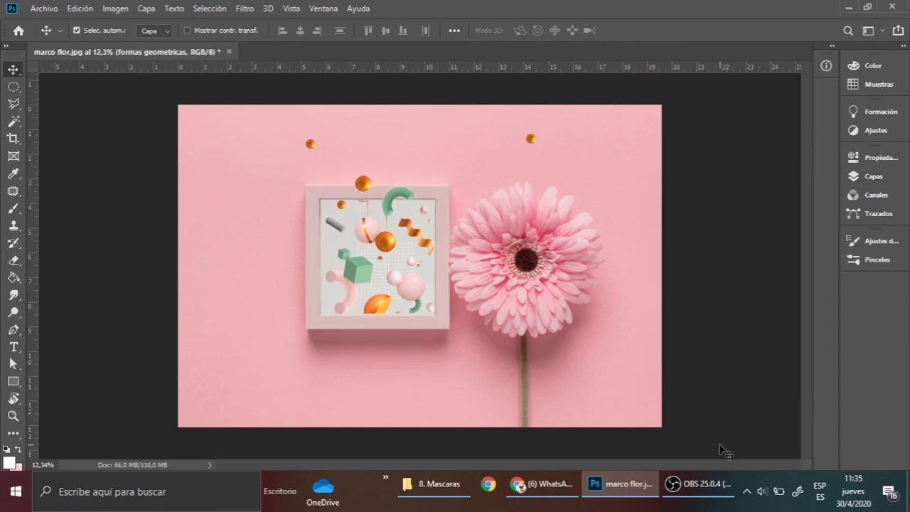